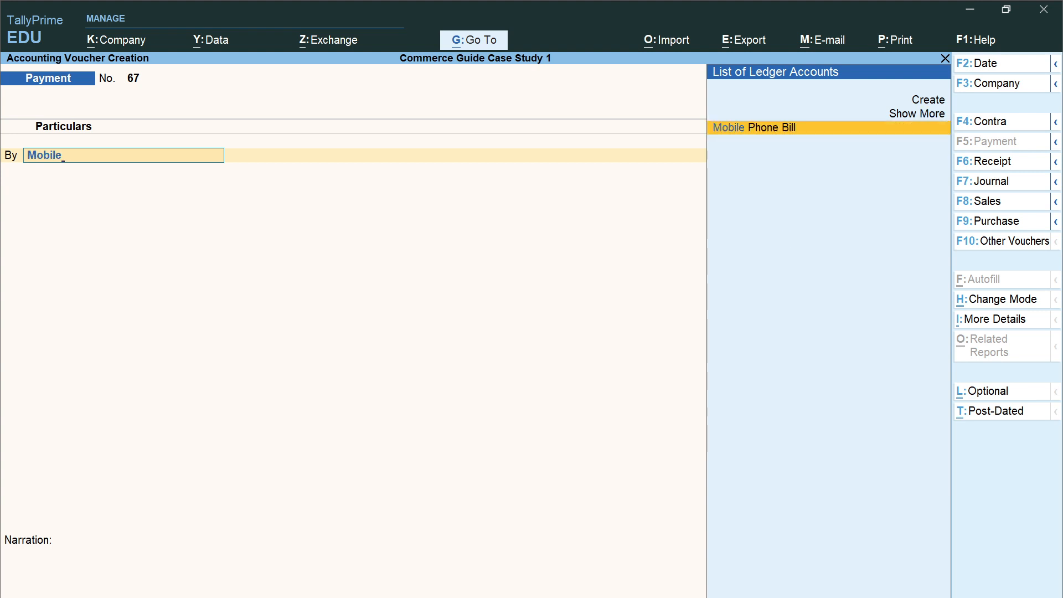
Record a payment voucher debiting Mobile Phone Bill with 1450 and crediting HDFC Bank, leave the narration empty, and save it
{"action": "key", "text": "Return"}
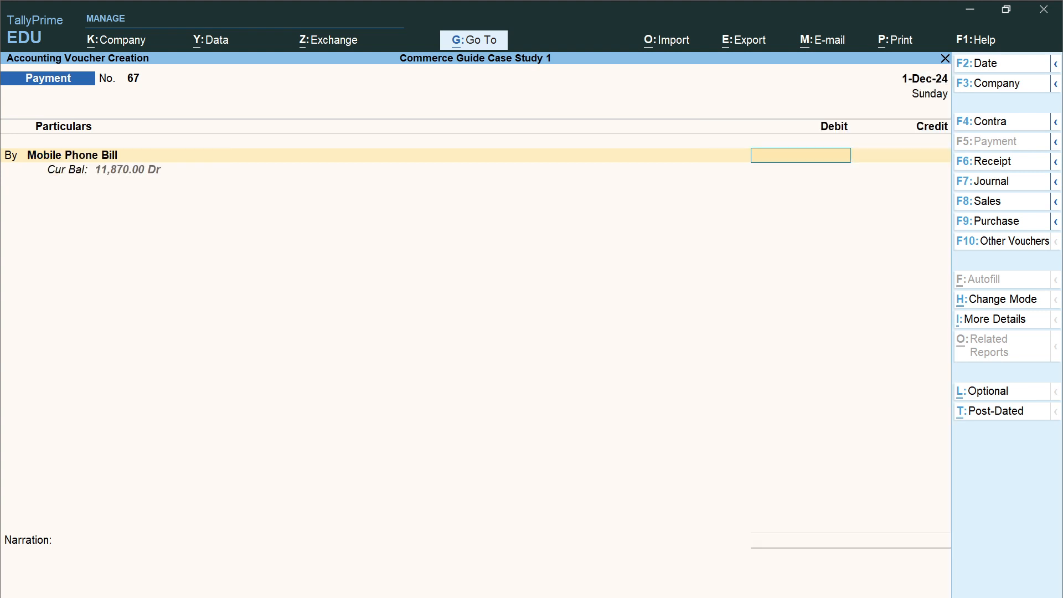
{"action": "type", "text": "1450"}
{"action": "key", "text": "Return"}
{"action": "key", "text": "Return"}
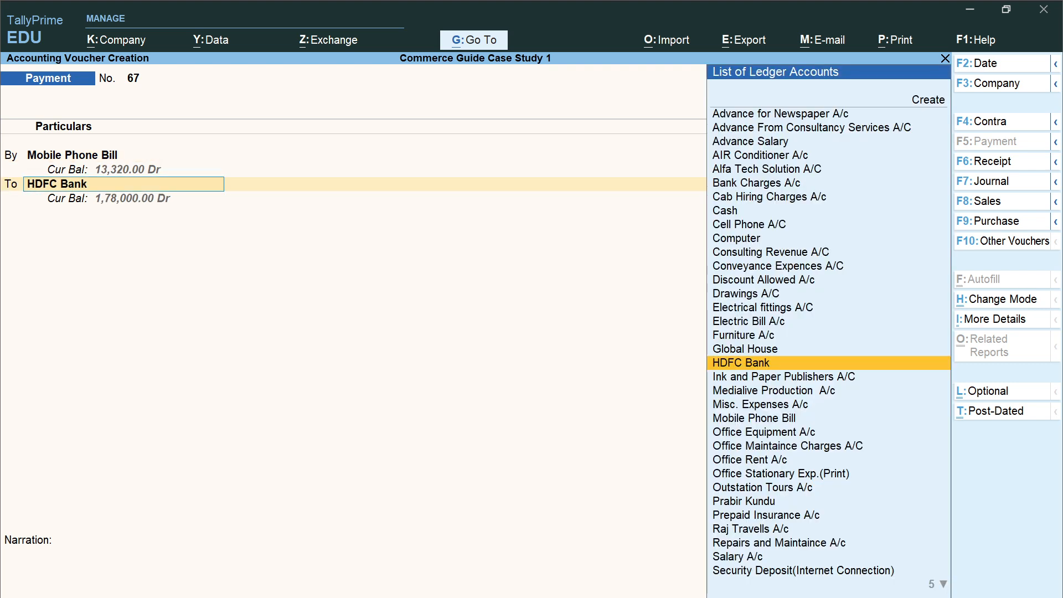
{"action": "key", "text": "Return"}
{"action": "key", "text": "Return"}
{"action": "key", "text": "Return"}
{"action": "key", "text": "Return"}
{"action": "key", "text": "Return"}
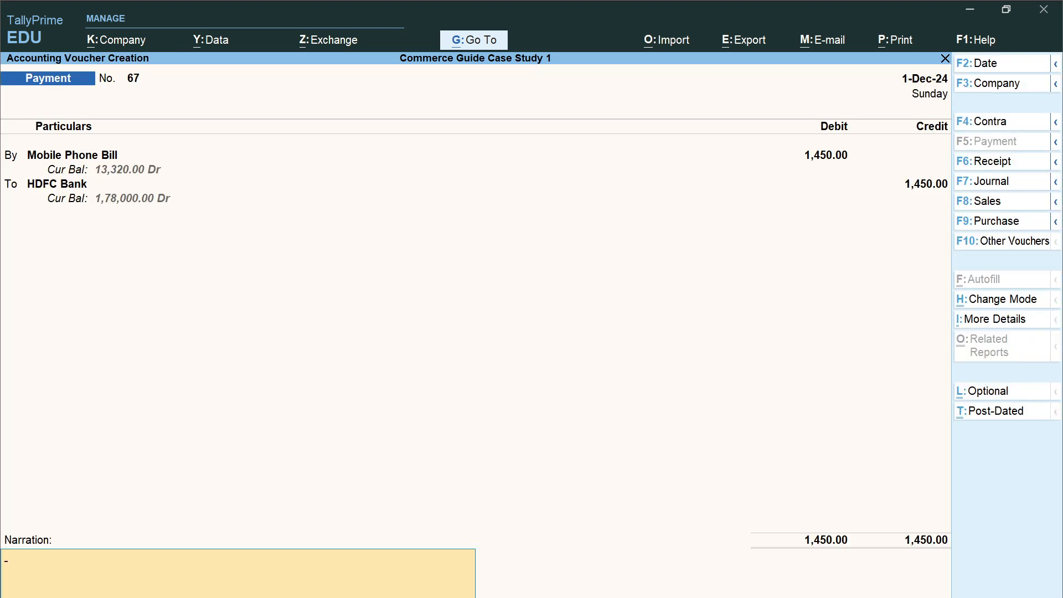
{"action": "key", "text": "Return"}
{"action": "key", "text": "Return"}
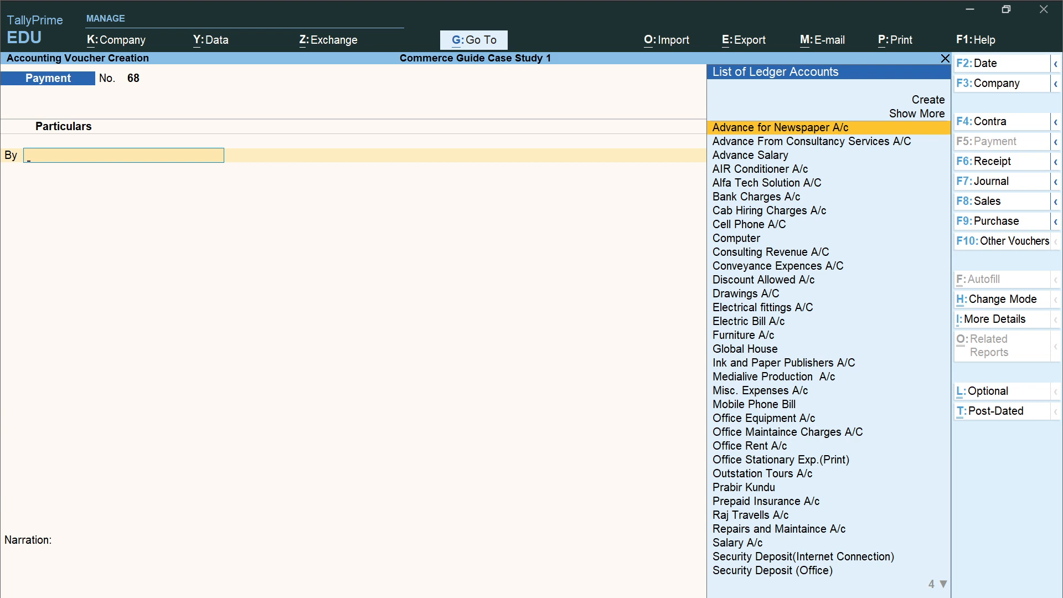
Switch to the case study PDF in the browser, ink a check mark beside transaction 107, and return to TallyPrime
{"action": "key", "text": "alt"}
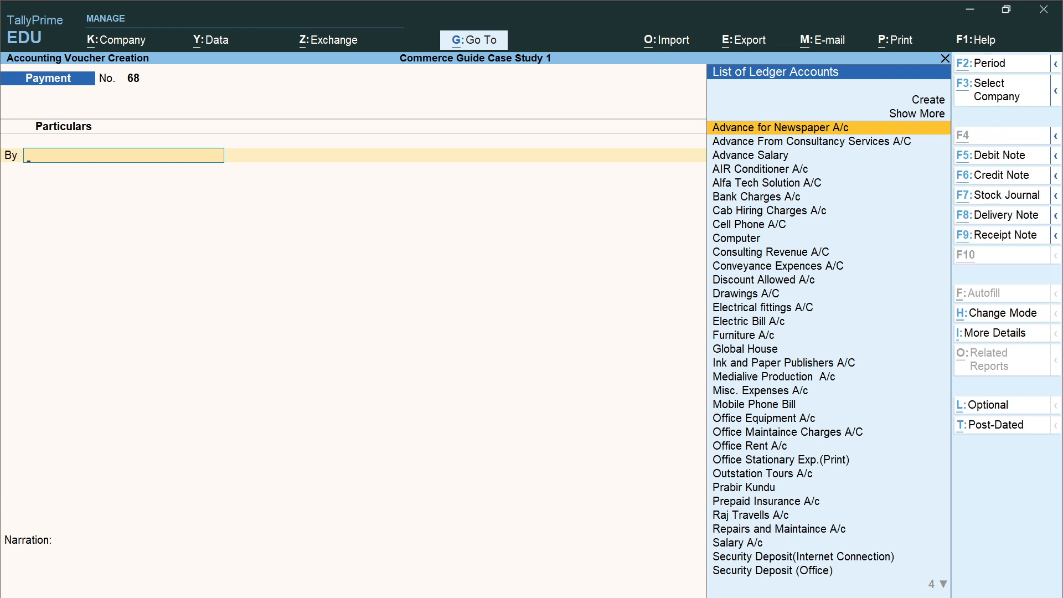
{"action": "key", "text": "alt+Tab"}
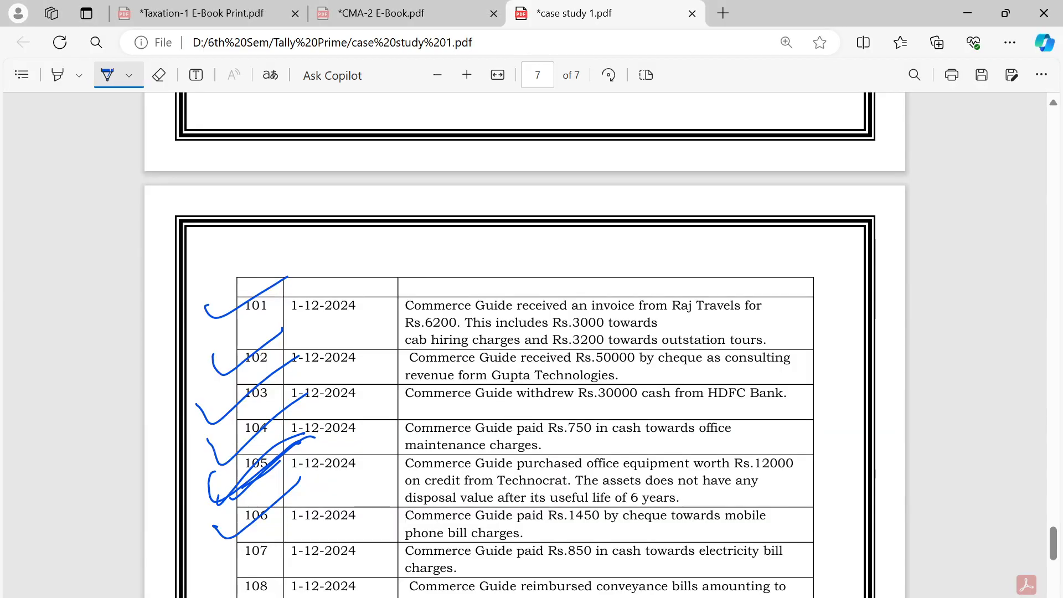
{"action": "scroll", "coordinate": [525, 343], "scroll_direction": "down", "scroll_amount": 2}
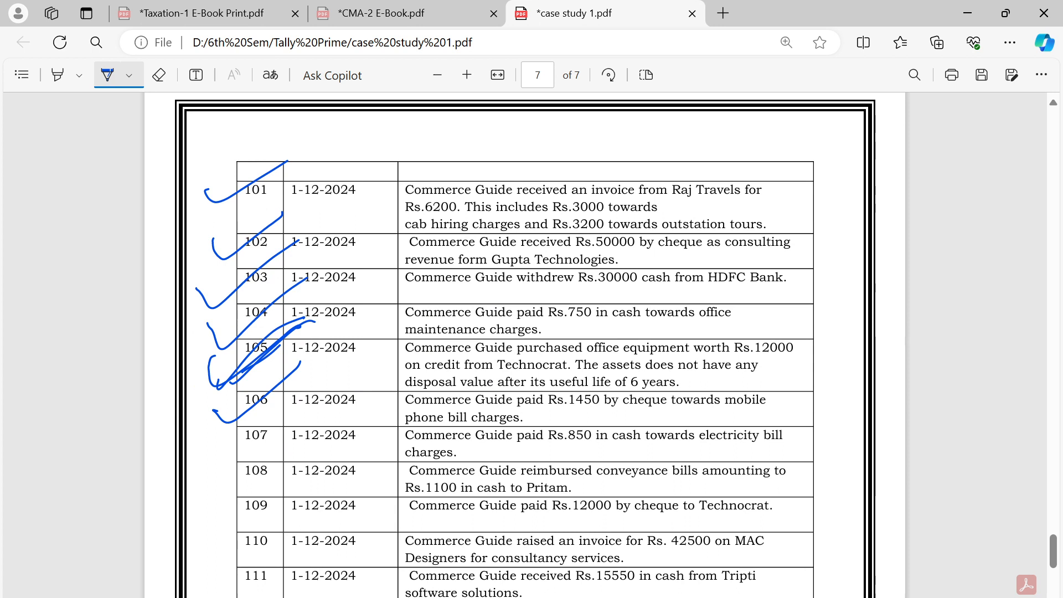
{"action": "mouse_move", "coordinate": [212, 442]}
{"action": "left_mouse_down"}
{"action": "mouse_move", "coordinate": [227, 452]}
{"action": "mouse_move", "coordinate": [300, 406]}
{"action": "left_mouse_up"}
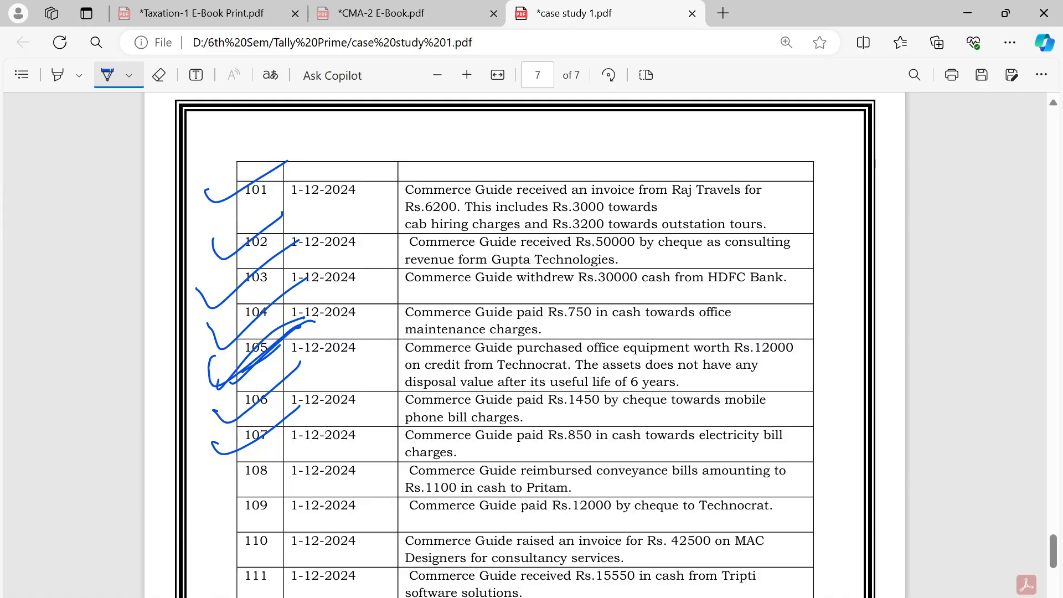
{"action": "key", "text": "alt+Tab"}
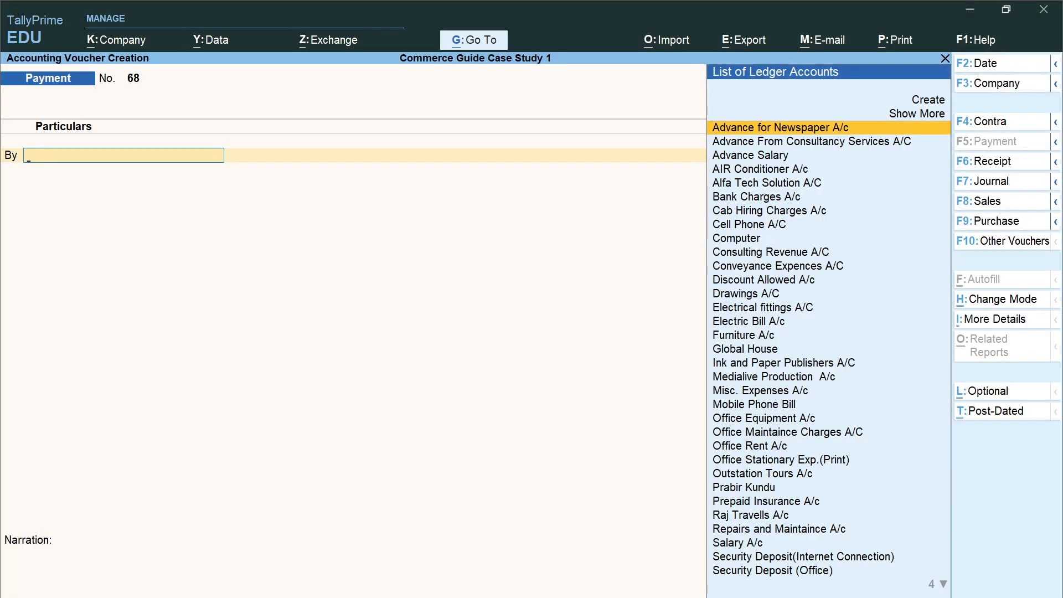
Record a payment voucher debiting Electric Bill A/c with 850 and crediting Cash, and save it without a narration
{"action": "type", "text": "Elec"}
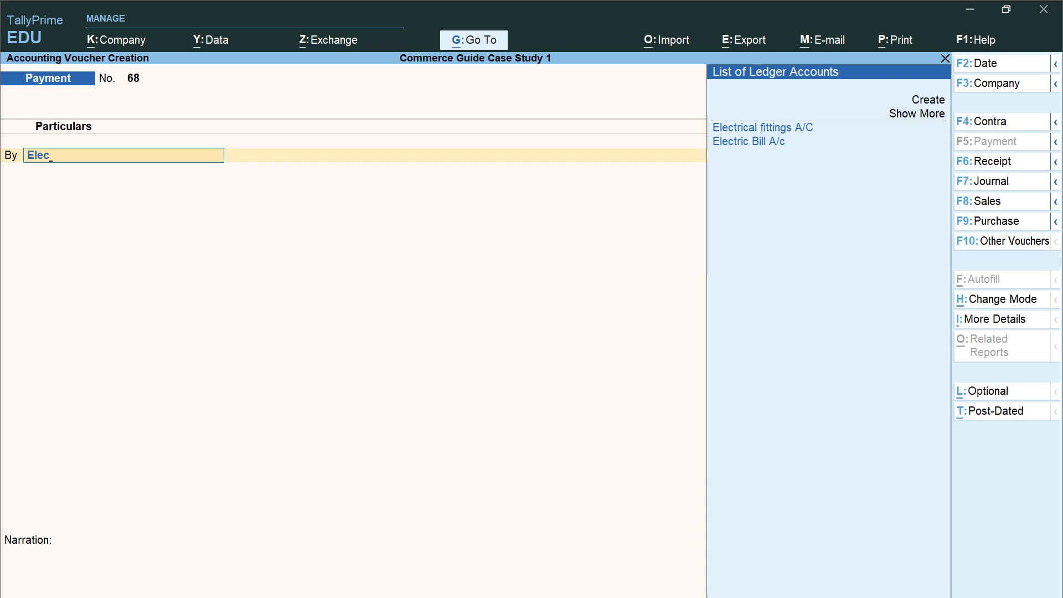
{"action": "key", "text": "Down"}
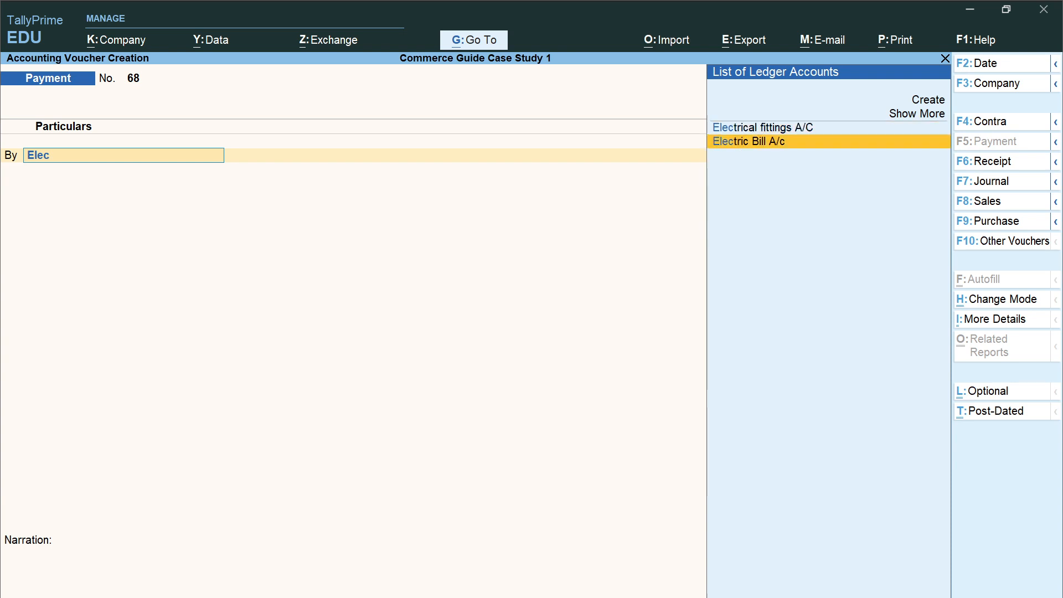
{"action": "key", "text": "Return"}
{"action": "type", "text": "850"}
{"action": "key", "text": "Return"}
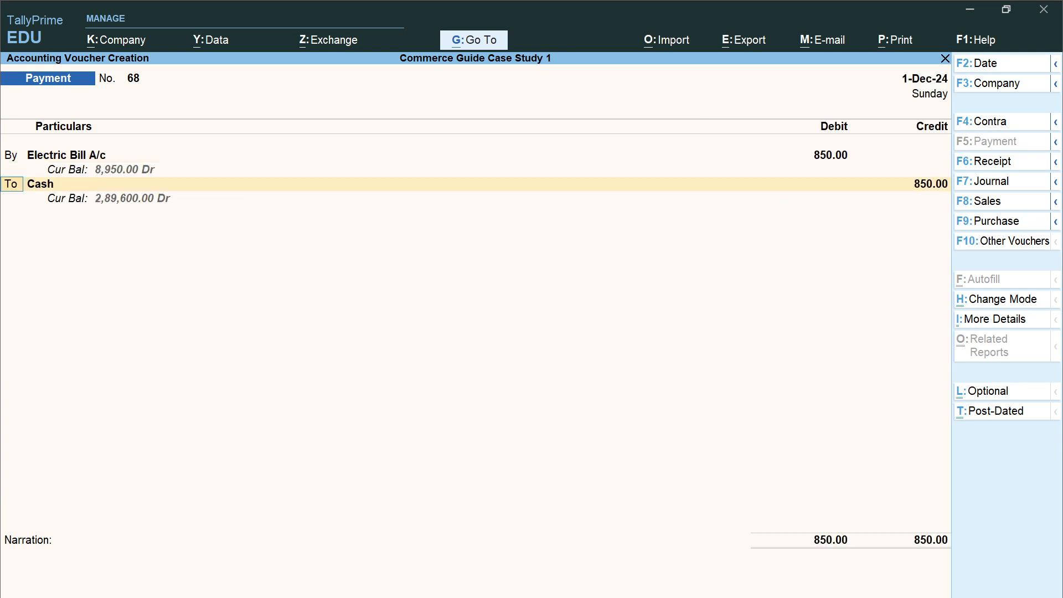
{"action": "key", "text": "Return"}
{"action": "key", "text": "Return"}
{"action": "key", "text": "Return"}
{"action": "key", "text": "Return"}
{"action": "key", "text": "Return"}
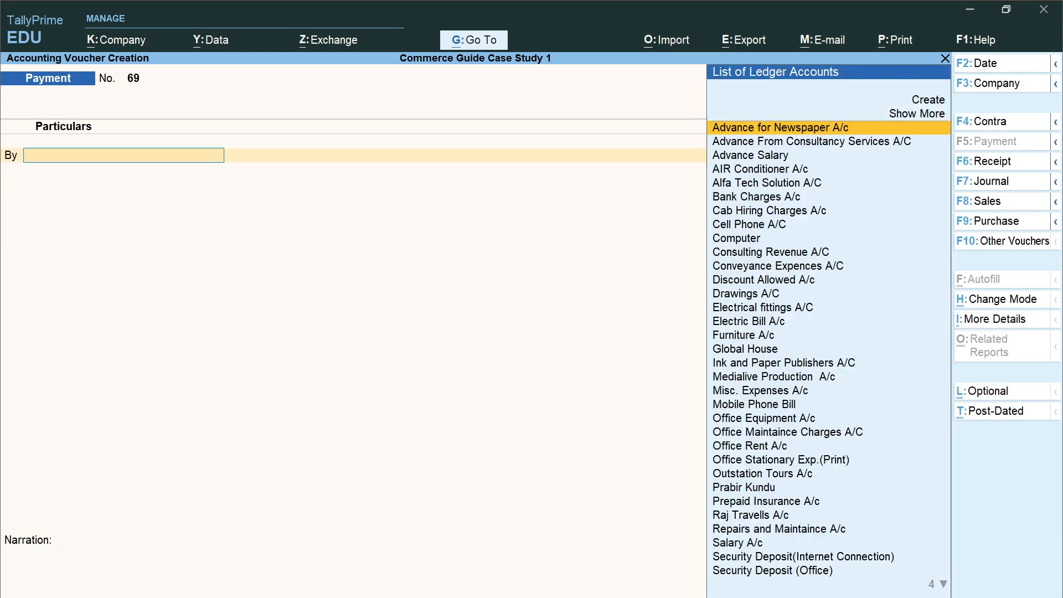
Switch to the case study PDF, ink a check mark beside transaction 108, and return to TallyPrime
{"action": "key", "text": "alt+Tab"}
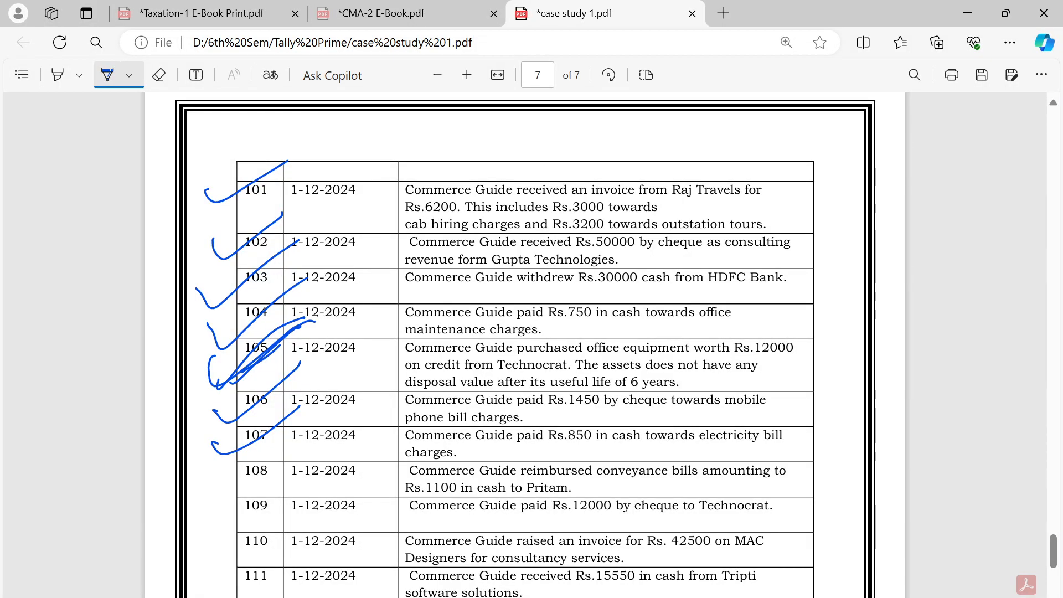
{"action": "left_click_drag", "start_coordinate": [195, 474], "coordinate": [294, 446]}
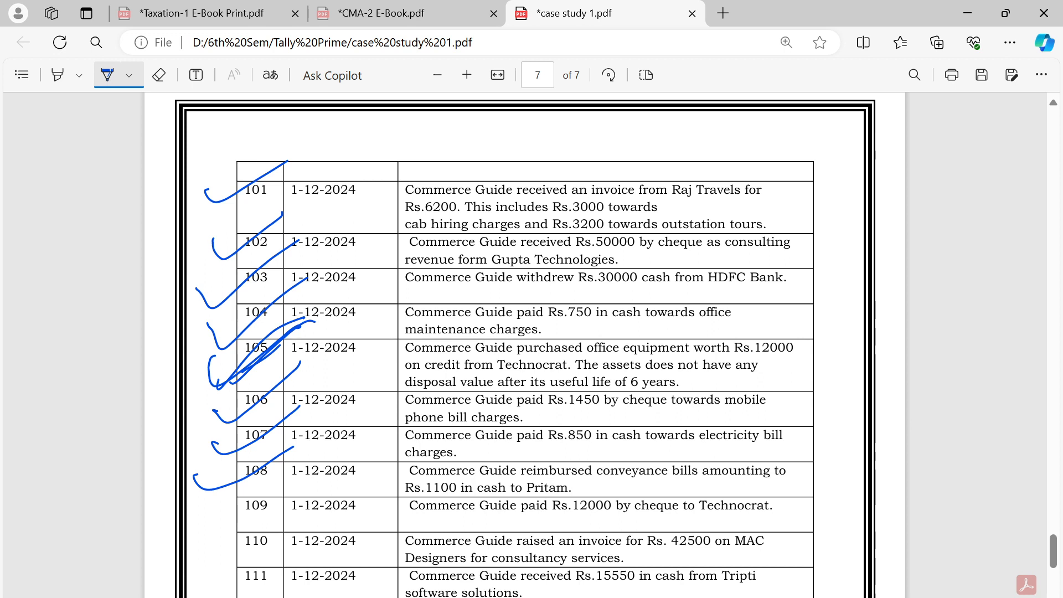
{"action": "key", "text": "alt+Tab"}
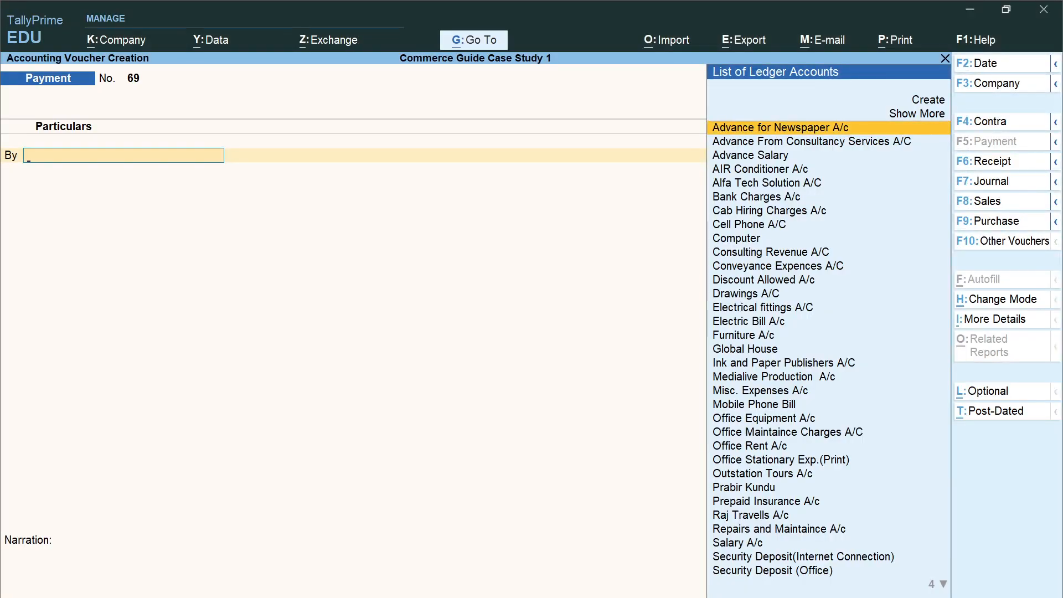
Enter a payment voucher debiting Conveyance Expences A/C with 850 and crediting Cash with the same amount
{"action": "type", "text": "Conv"}
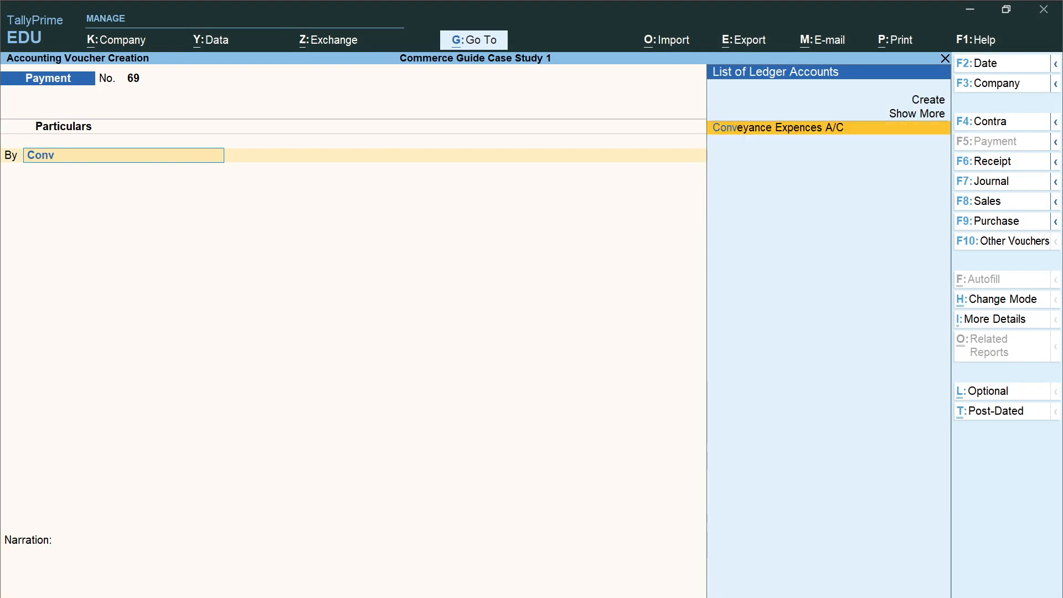
{"action": "key", "text": "Return"}
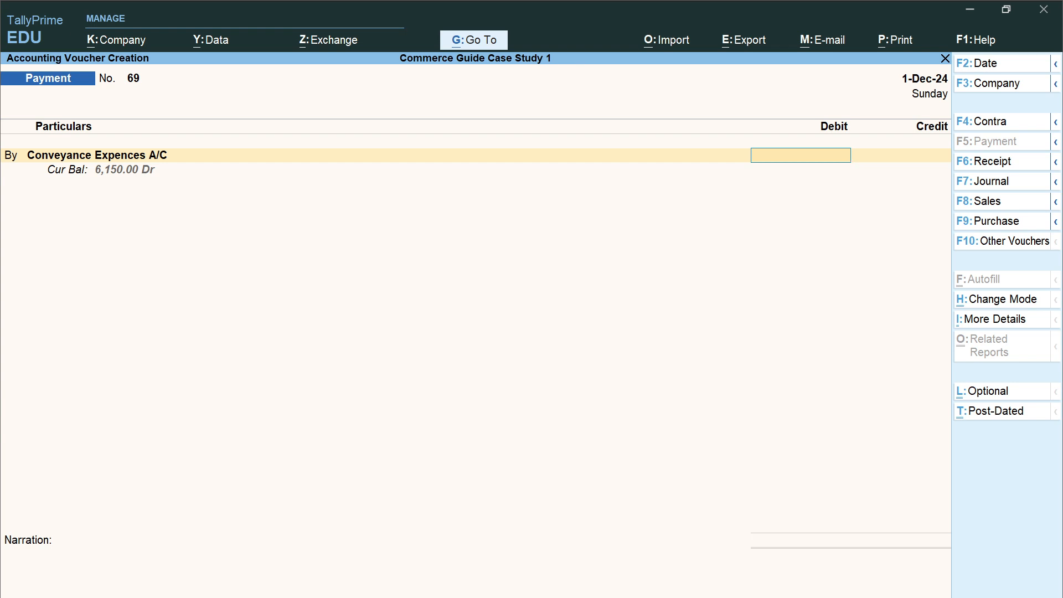
{"action": "type", "text": "850"}
{"action": "key", "text": "Return"}
{"action": "key", "text": "Return"}
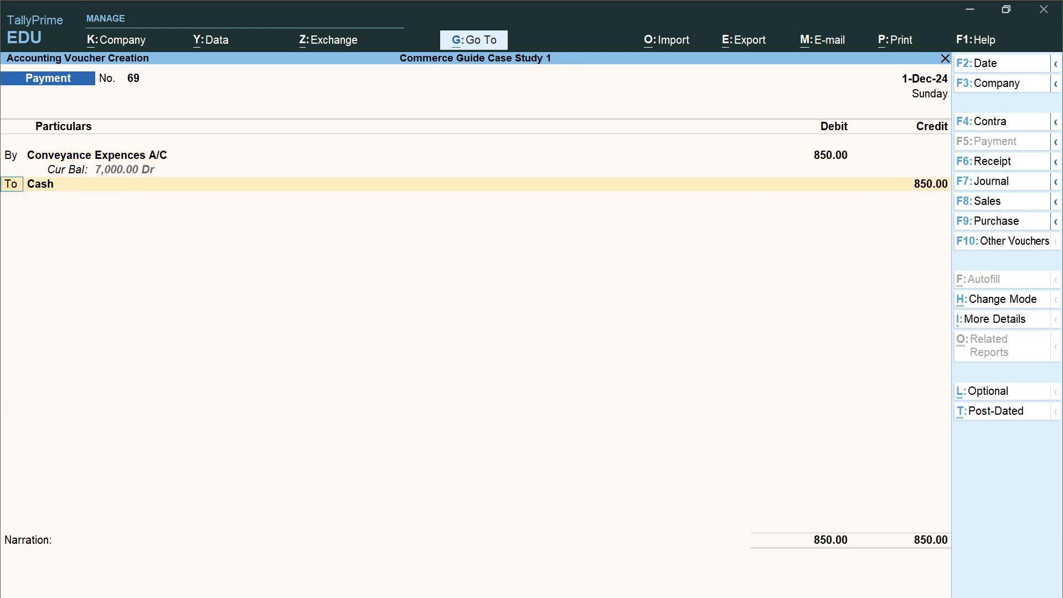
{"action": "key", "text": "Return"}
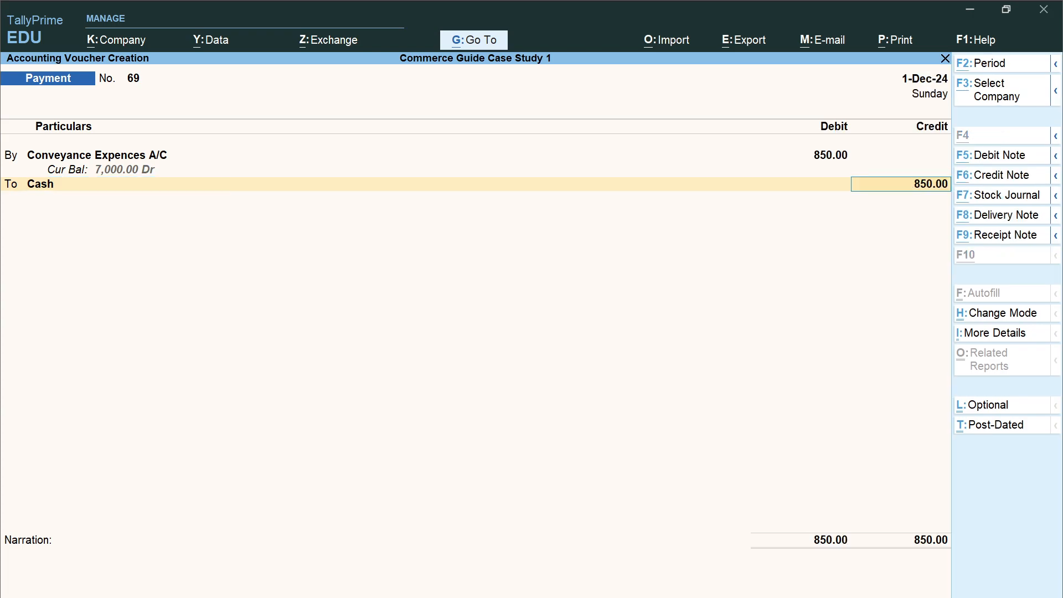
Check transaction 108 in the case study PDF, and set both the Cash credit and the Conveyance Expences debit to 1100 in TallyPrime
{"action": "key", "text": "alt+Tab"}
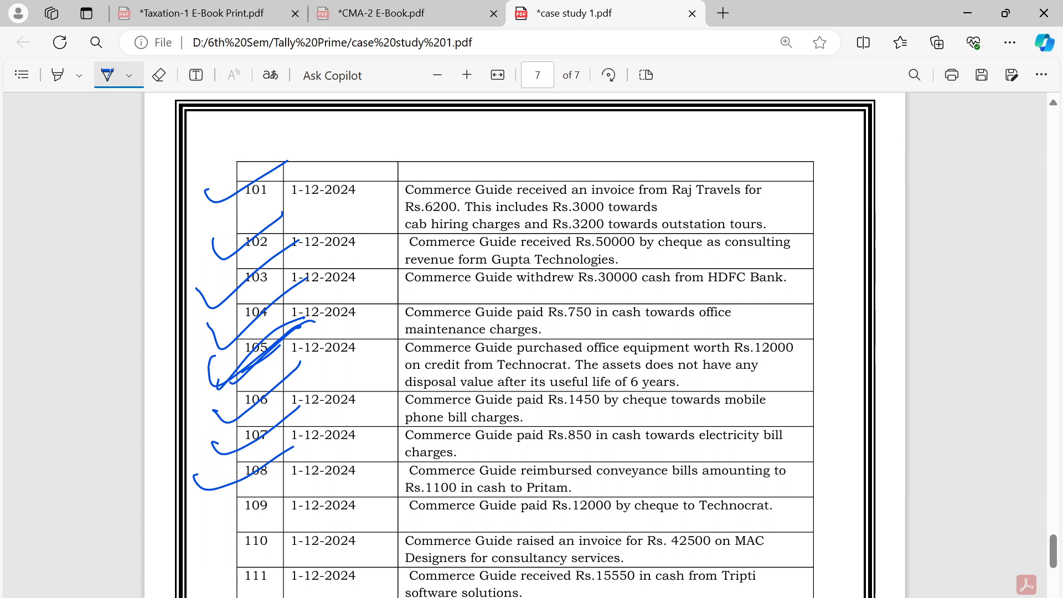
{"action": "key", "text": "alt+Tab"}
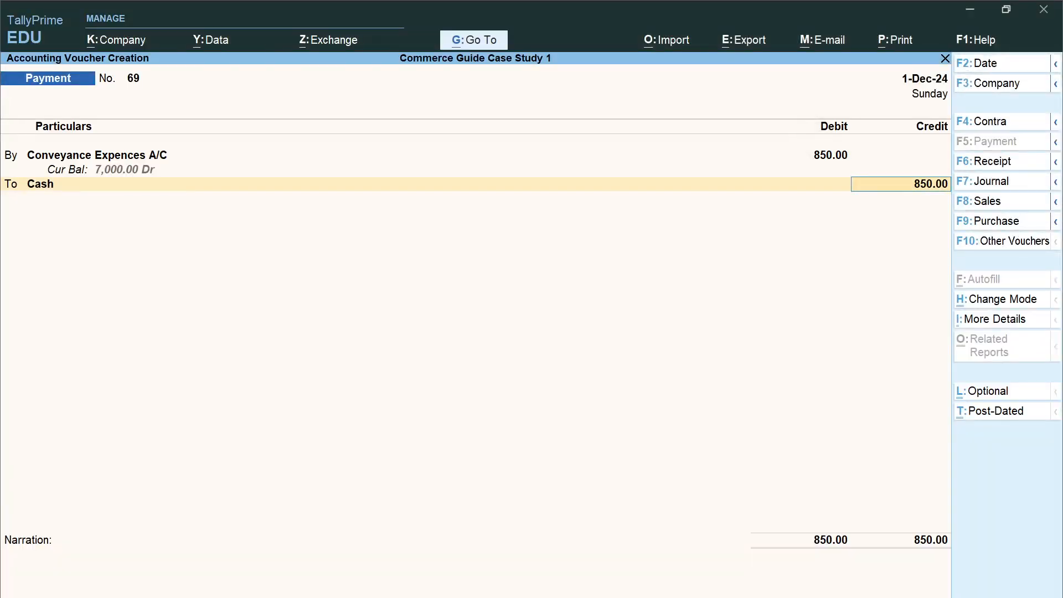
{"action": "type", "text": "1100"}
{"action": "key", "text": "Return"}
{"action": "left_click", "coordinate": [808, 150]}
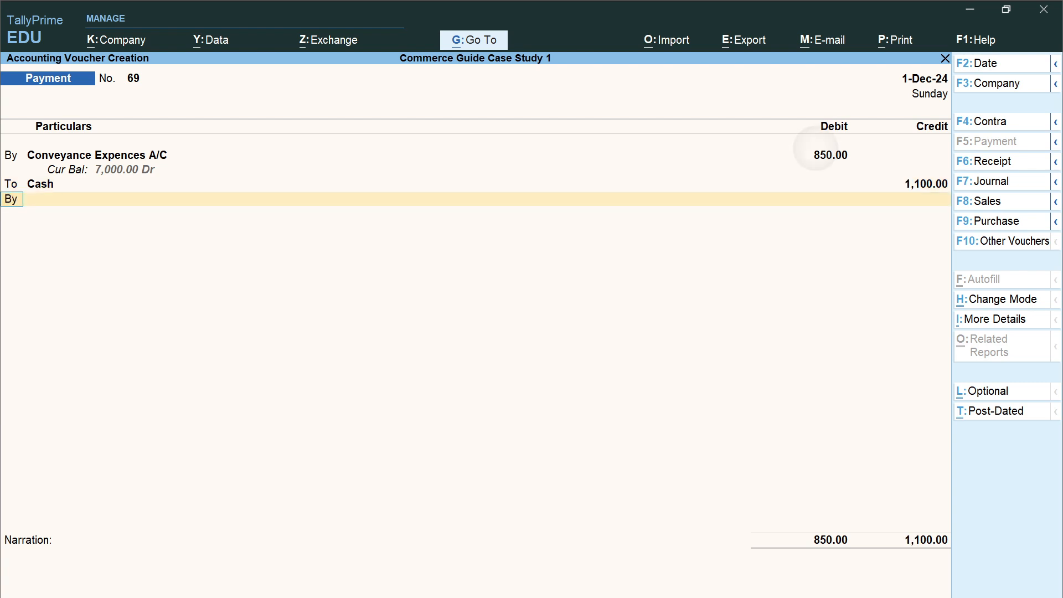
{"action": "type", "text": "1100"}
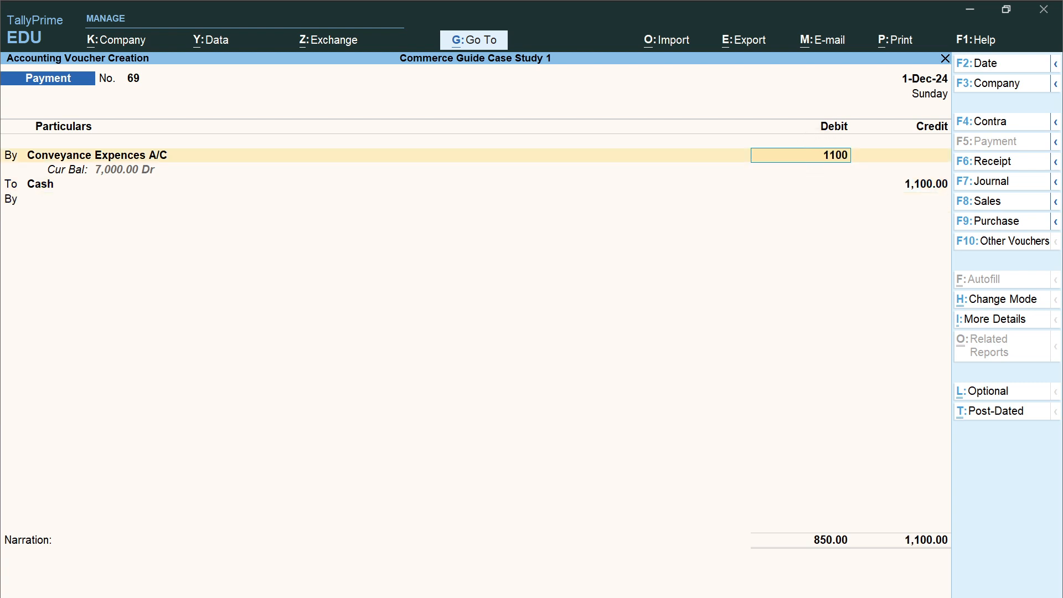
{"action": "key", "text": "Return"}
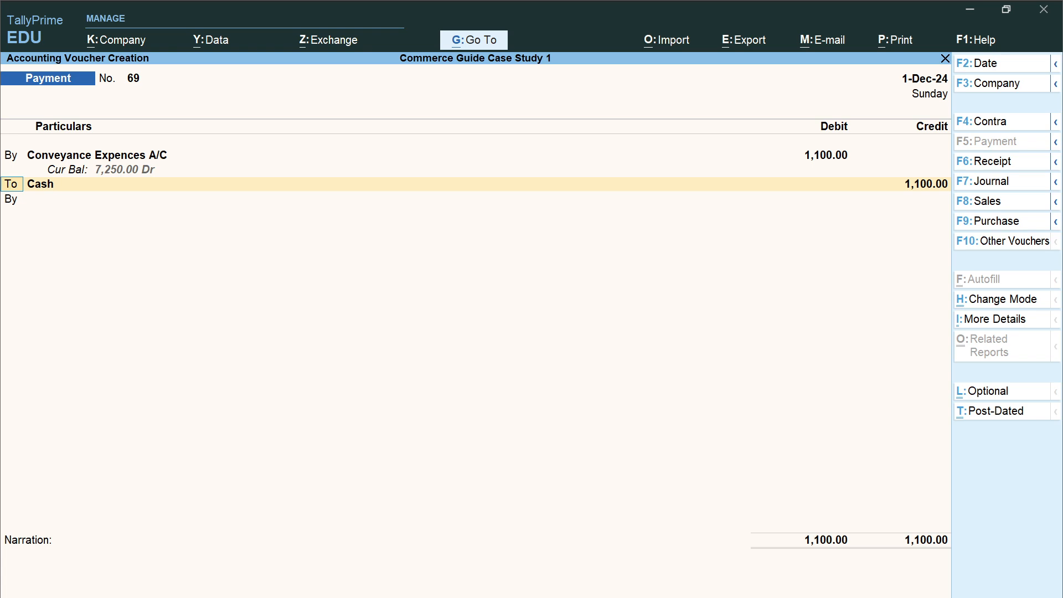
Save the conveyance payment voucher with the extra By line and the narration left empty
{"action": "key", "text": "Return"}
{"action": "key", "text": "Return"}
{"action": "key", "text": "Return"}
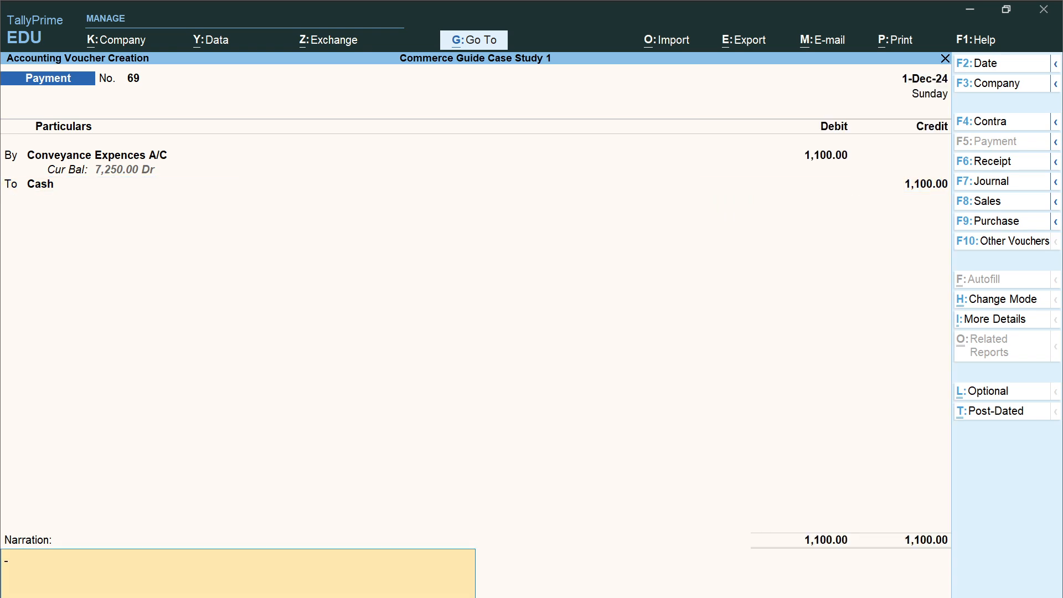
{"action": "key", "text": "Return"}
{"action": "key", "text": "Return"}
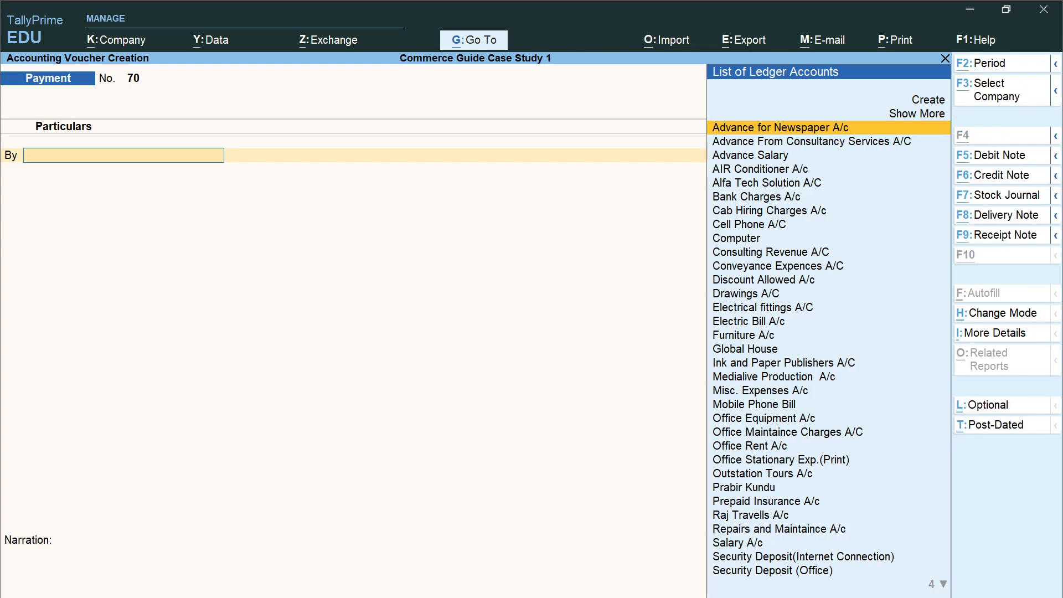
Switch to the case study PDF, ink a check mark beside transaction 109, and return to TallyPrime
{"action": "key", "text": "alt+Tab"}
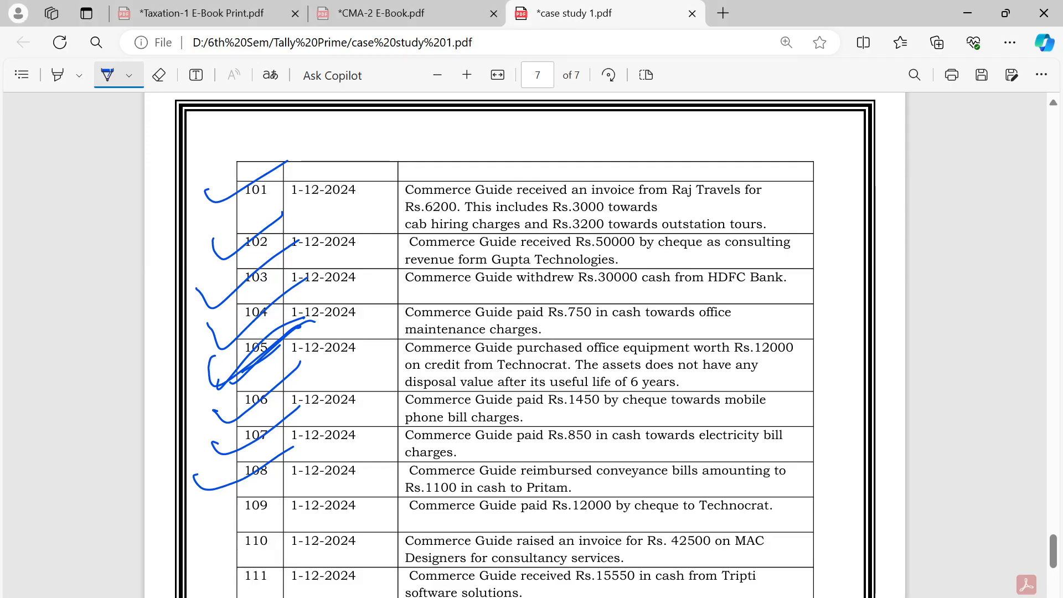
{"action": "left_click_drag", "start_coordinate": [185, 508], "coordinate": [289, 489]}
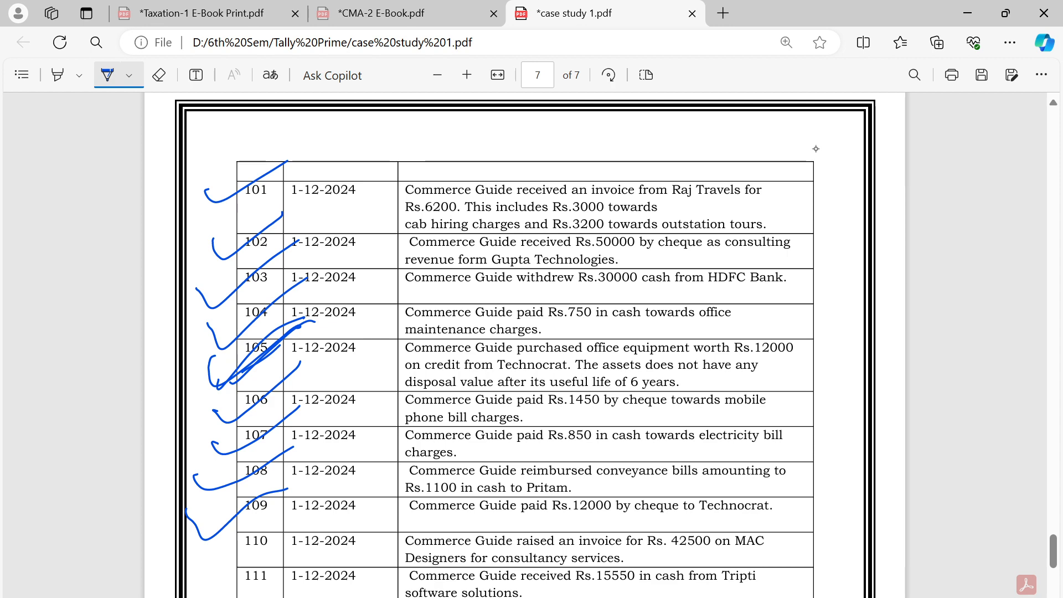
{"action": "key", "text": "alt+Tab"}
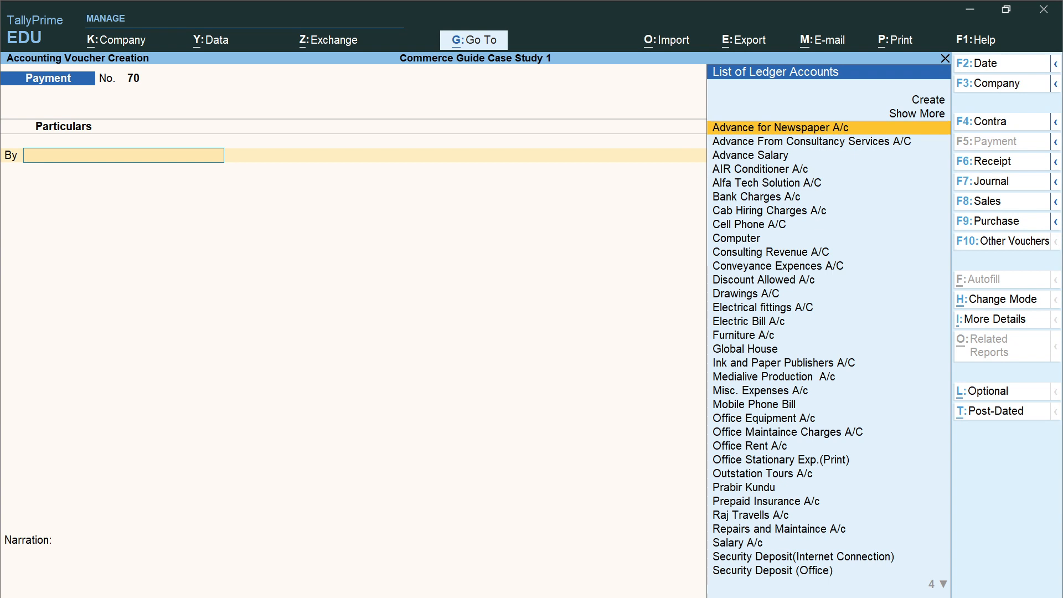
Debit Technocrat with 12000 in the new payment voucher and allocate the amount as Agst Ref to pending bill 10
{"action": "type", "text": "Tech"}
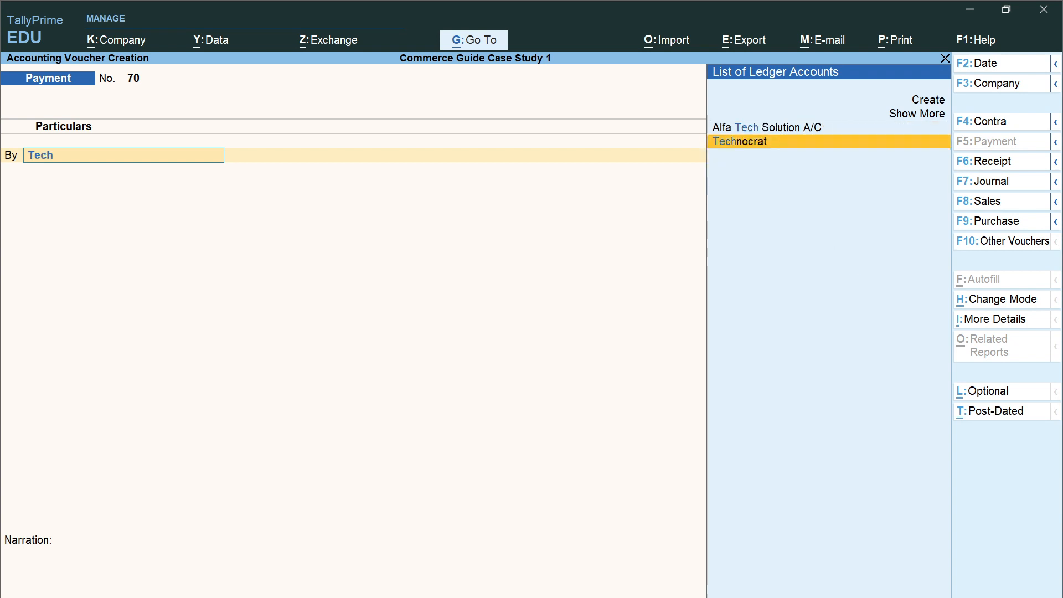
{"action": "key", "text": "Return"}
{"action": "type", "text": "12000"}
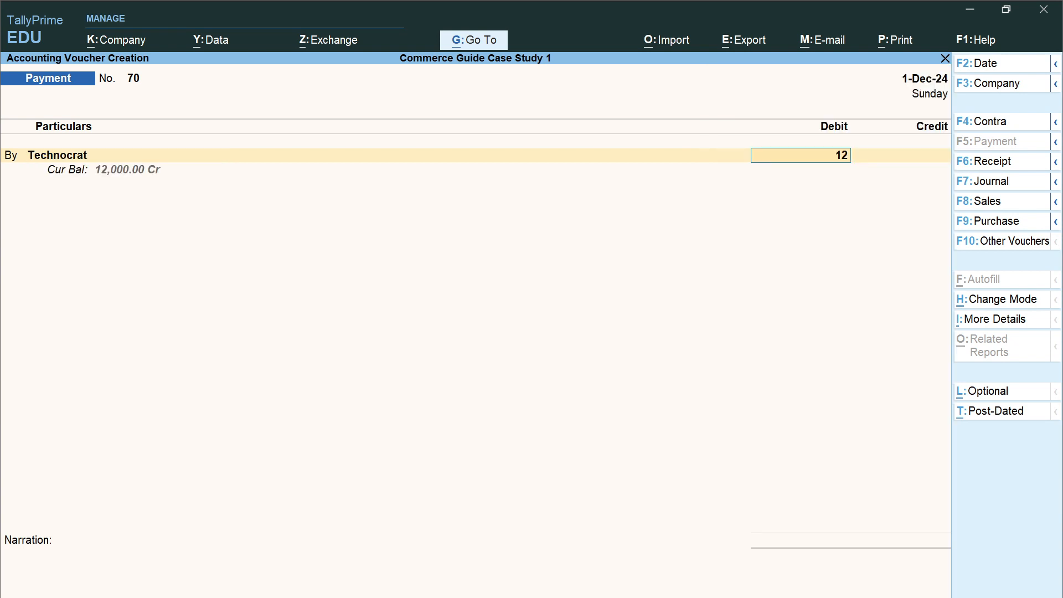
{"action": "key", "text": "Return"}
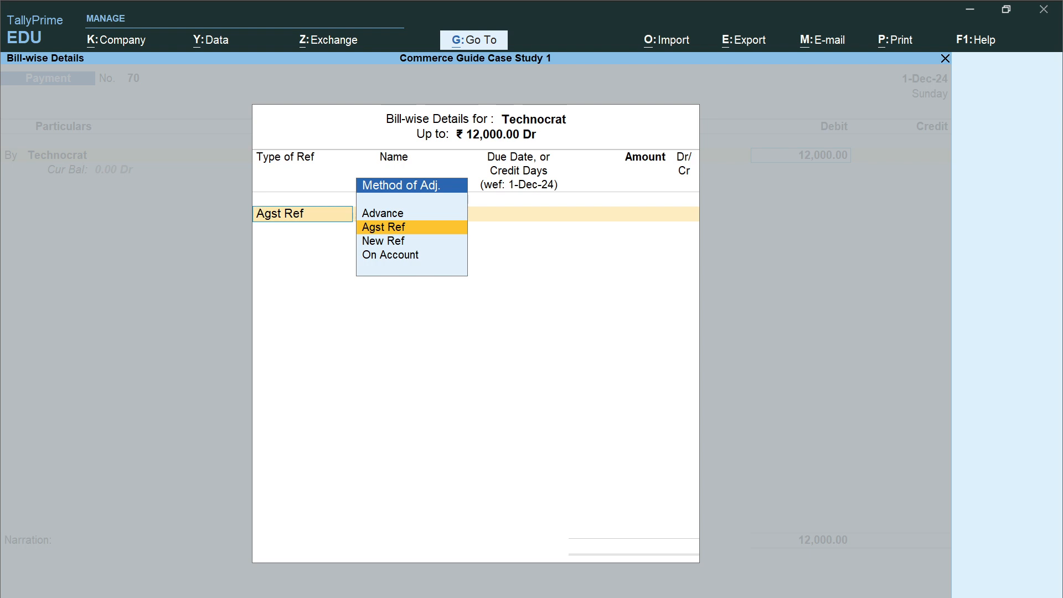
{"action": "key", "text": "Return"}
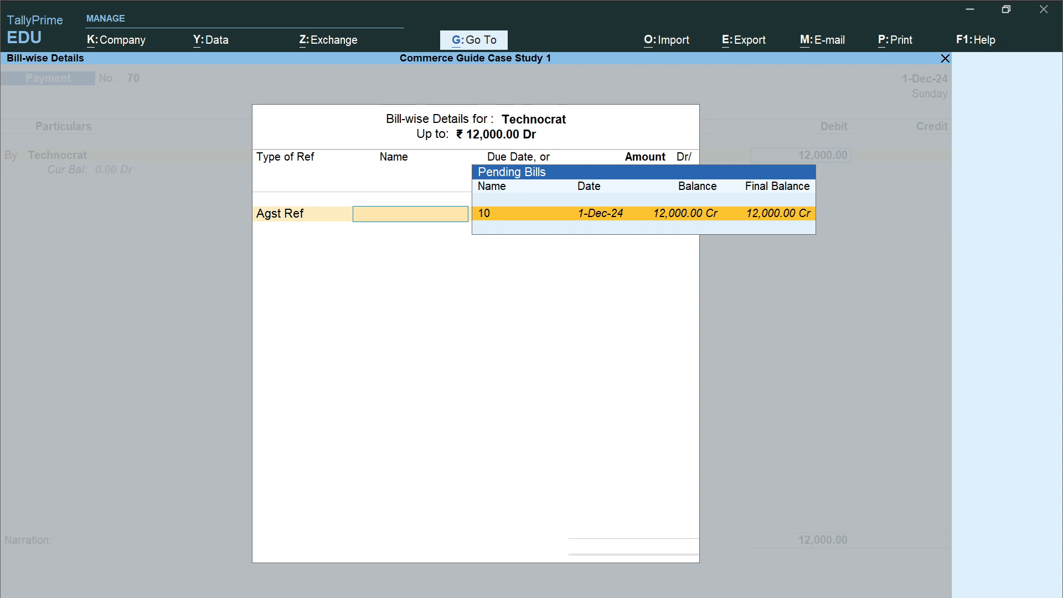
{"action": "key", "text": "Return"}
{"action": "key", "text": "Return"}
{"action": "key", "text": "Return"}
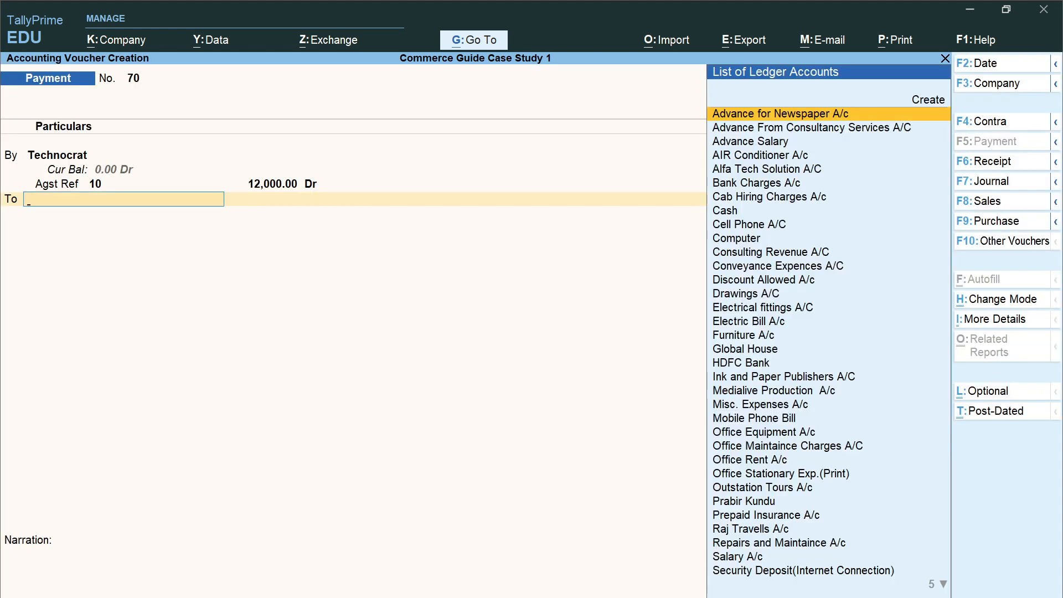
Credit HDFC Bank in the Technocrat payment voucher and save it with the default bank allocation and an empty narration
{"action": "type", "text": "H"}
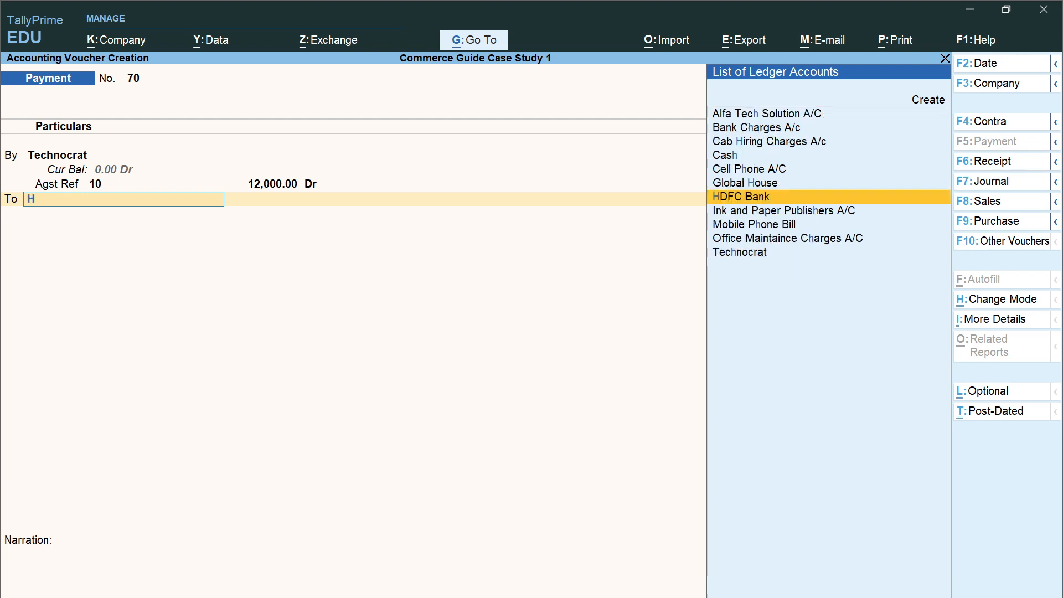
{"action": "type", "text": "dfc"}
{"action": "key", "text": "Return"}
{"action": "key", "text": "Return"}
{"action": "key", "text": "Return"}
{"action": "key", "text": "Return"}
{"action": "key", "text": "Return"}
{"action": "key", "text": "Return"}
{"action": "key", "text": "Return"}
{"action": "key", "text": "Return"}
{"action": "key", "text": "Return"}
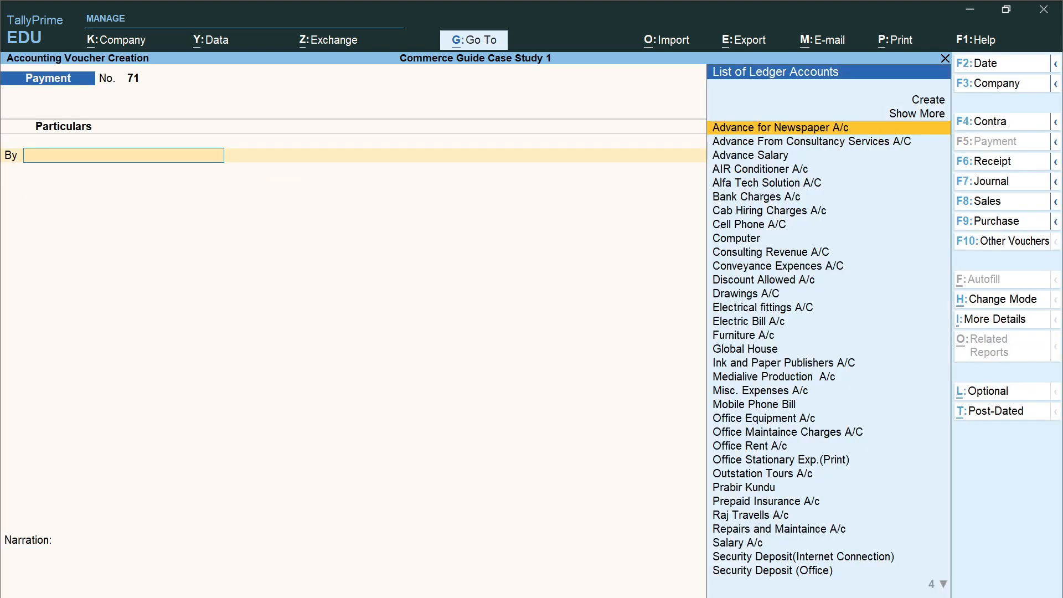
Switch to the case study PDF, ink a check mark beside transaction 110, review it, and return to TallyPrime
{"action": "key", "text": "alt+Tab"}
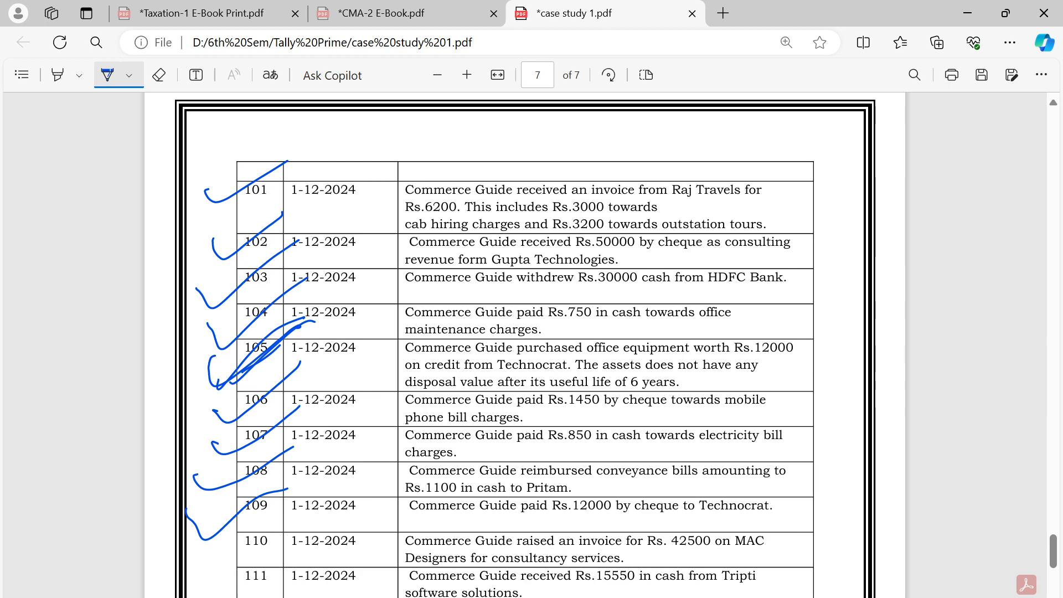
{"action": "scroll", "coordinate": [498, 344], "scroll_direction": "down", "scroll_amount": 3}
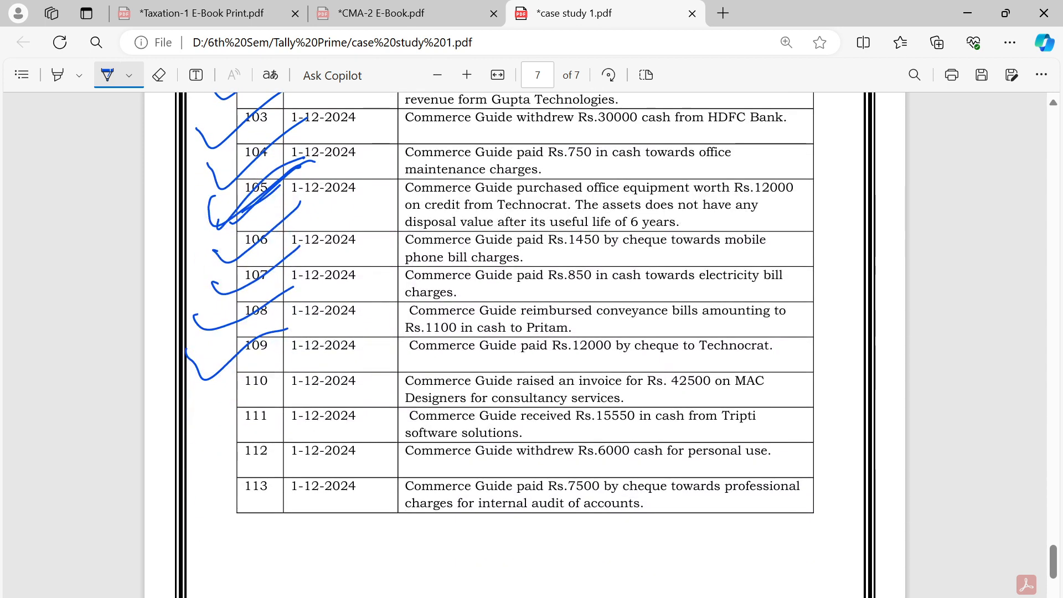
{"action": "left_click_drag", "start_coordinate": [189, 396], "coordinate": [264, 362]}
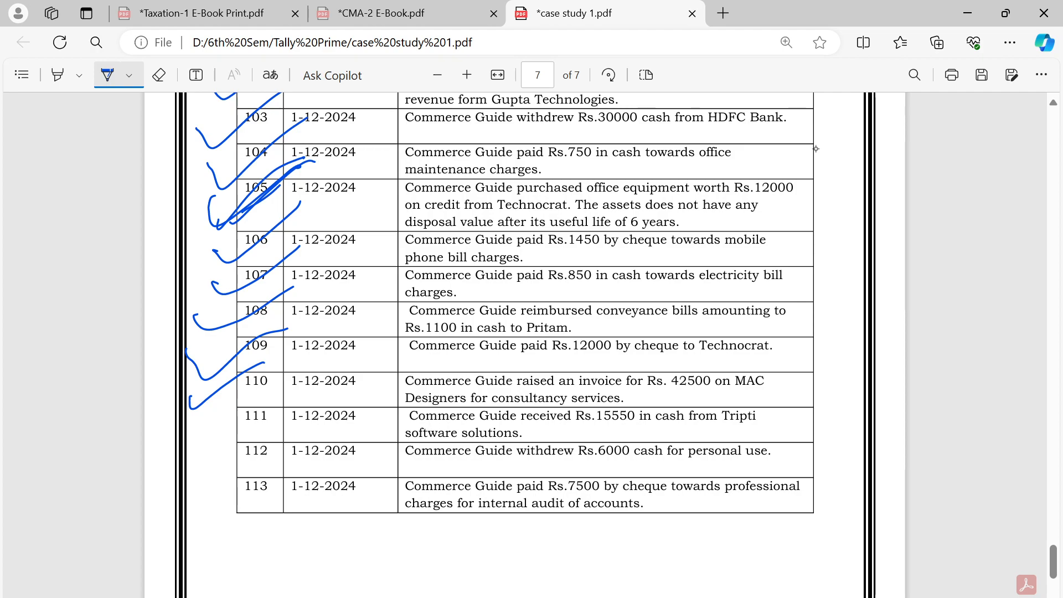
{"action": "key", "text": "alt+Tab"}
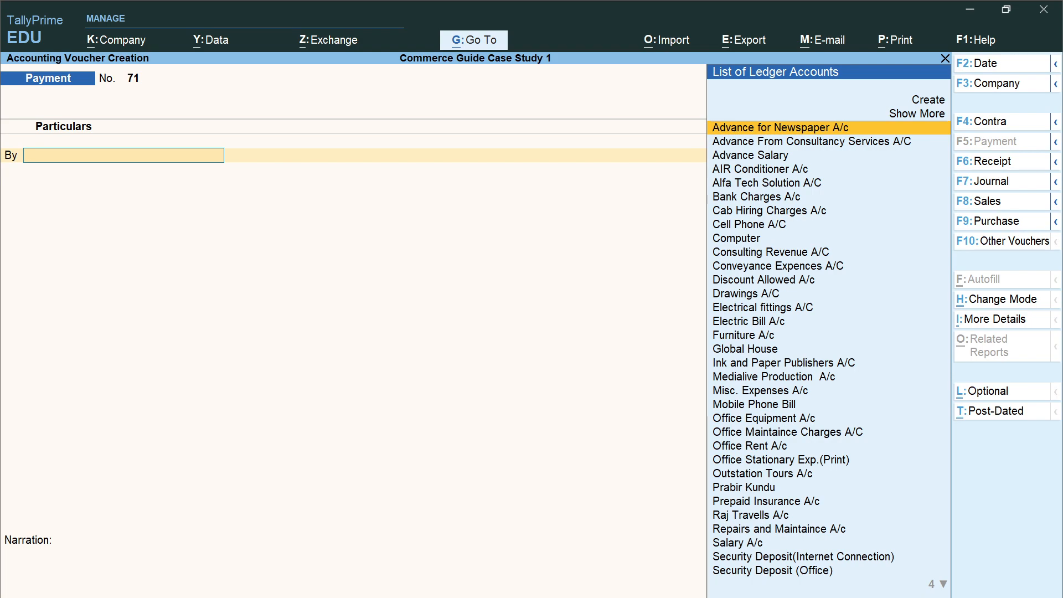
{"action": "key", "text": "alt+Tab"}
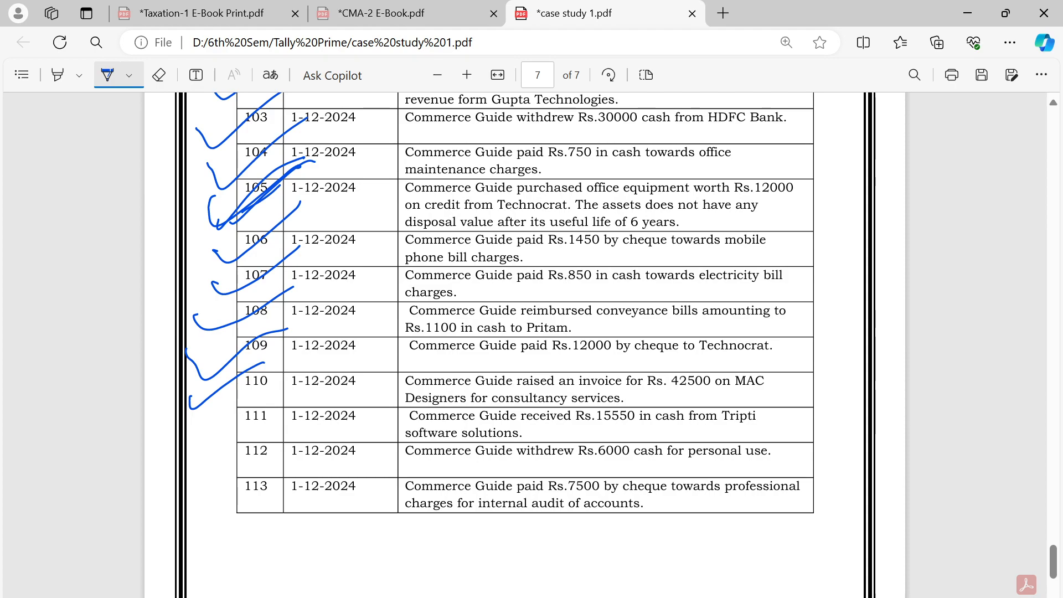
{"action": "key", "text": "alt+Tab"}
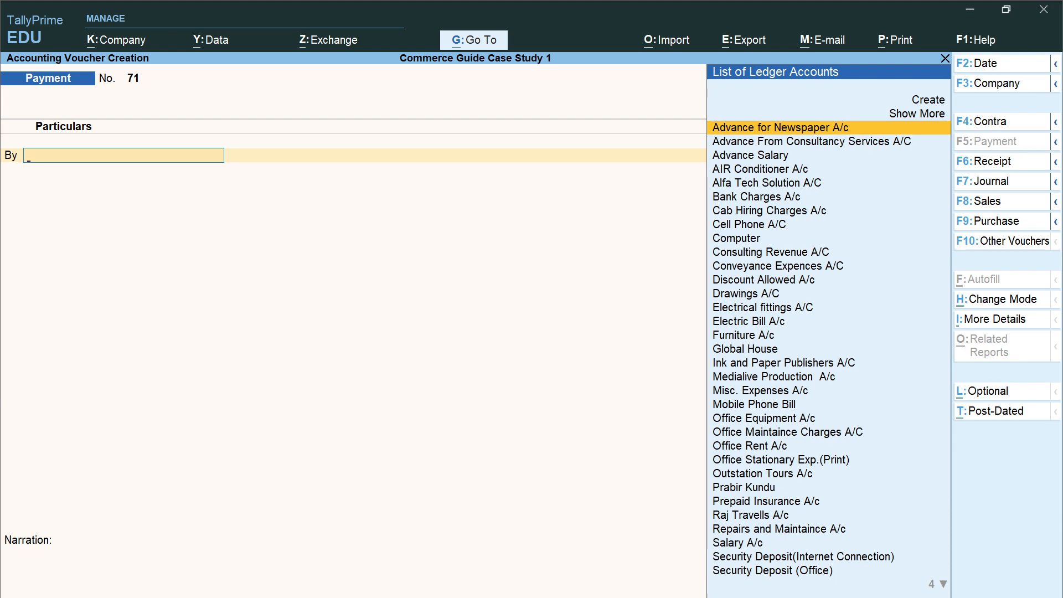
{"action": "key", "text": "alt+Tab"}
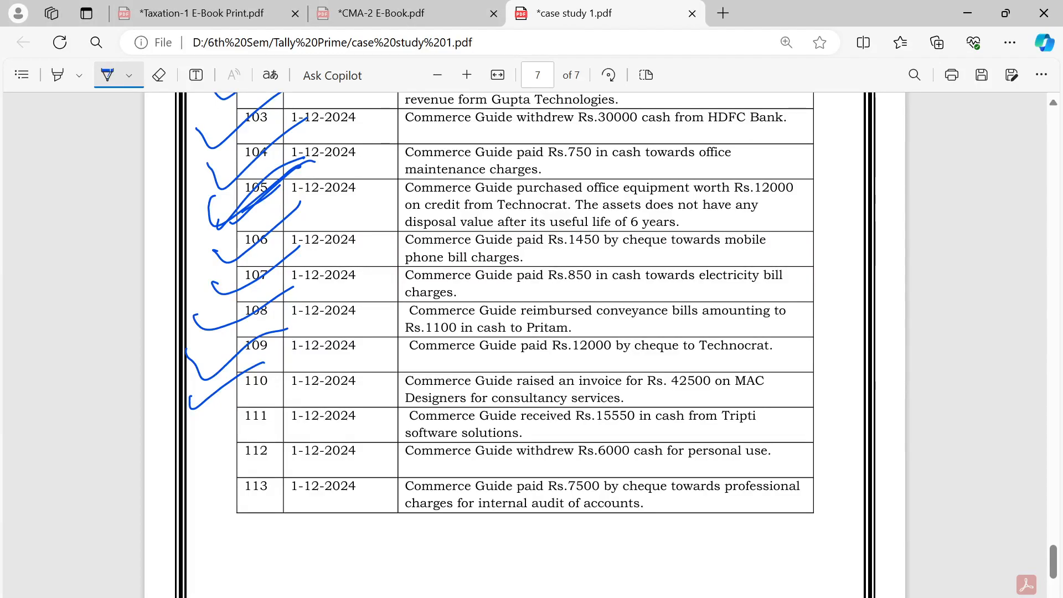
{"action": "key", "text": "alt+Tab"}
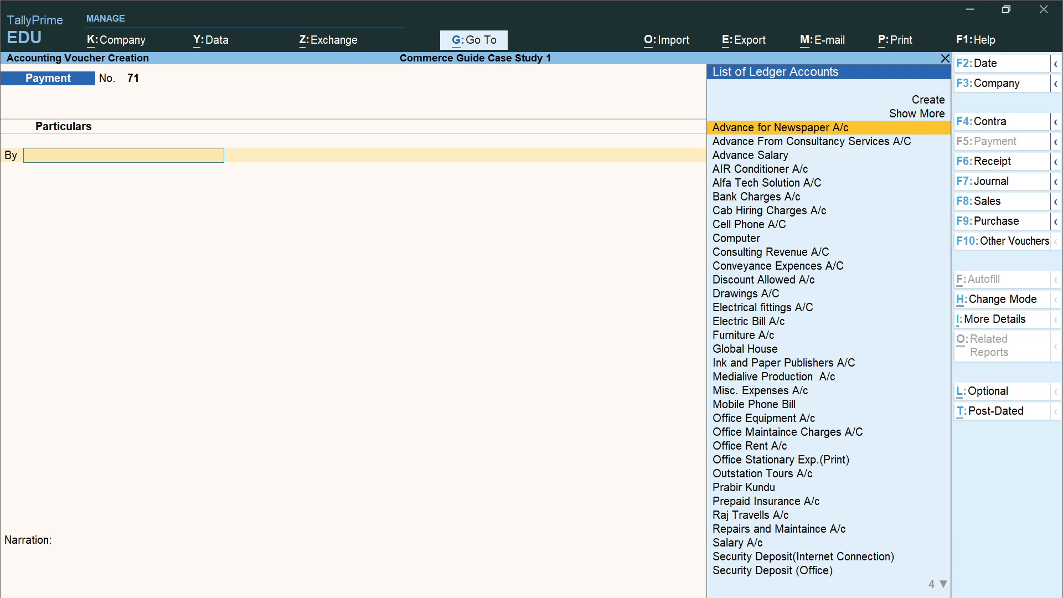
Start a journal voucher and create a By ledger named Mac Designers A/c under Sundry Debtors
{"action": "key", "text": "F7"}
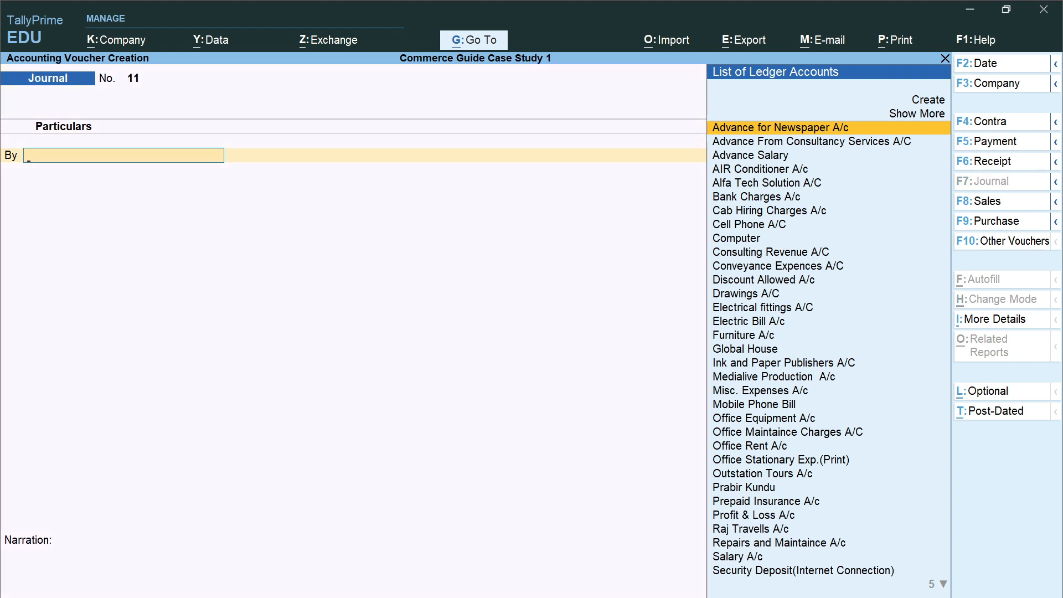
{"action": "type", "text": "Mac"}
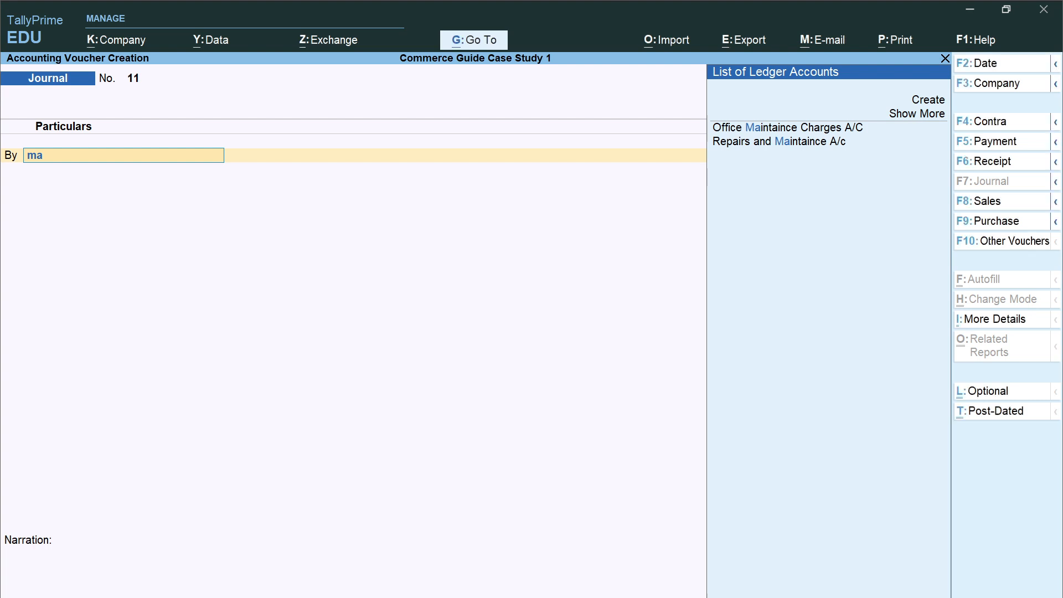
{"action": "key", "text": "alt+c"}
{"action": "type", "text": "Mac Design"}
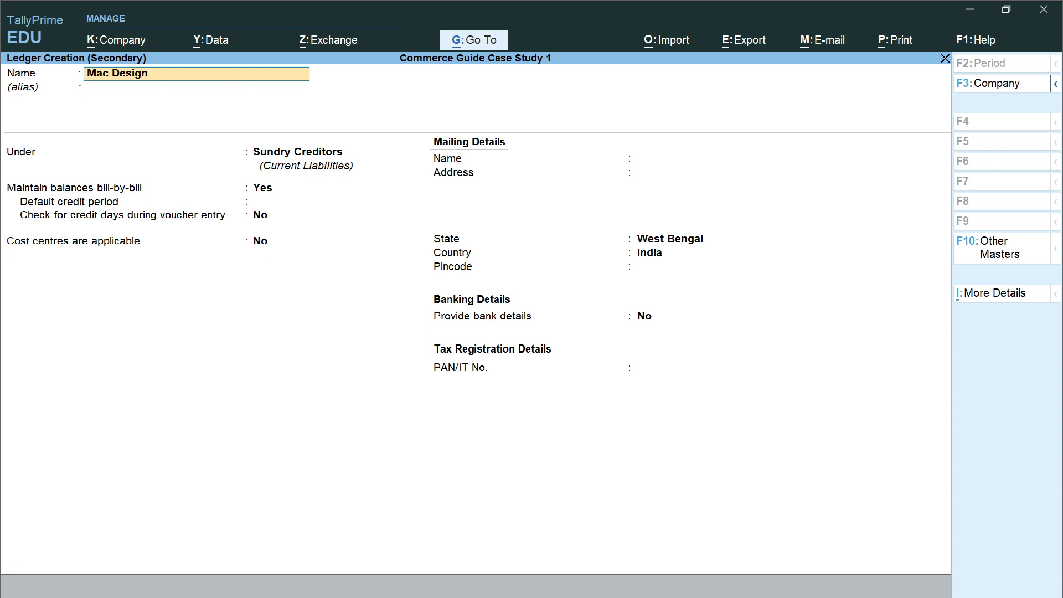
{"action": "type", "text": "ers a/c"}
{"action": "key", "text": "Return"}
{"action": "key", "text": "Return"}
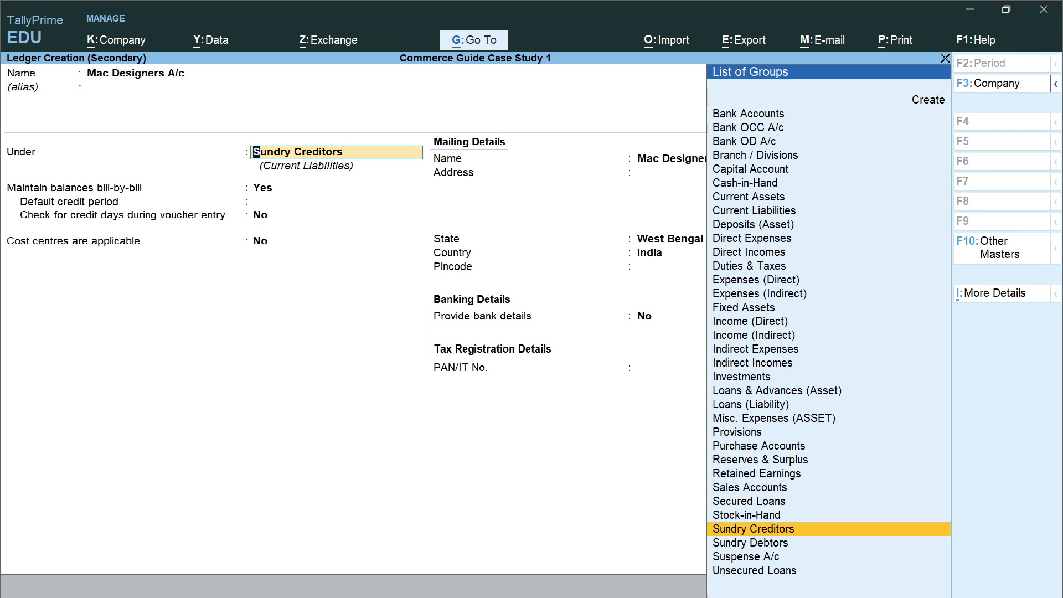
{"action": "key", "text": "Down"}
{"action": "key", "text": "Return"}
{"action": "key", "text": "Return"}
{"action": "key", "text": "Return"}
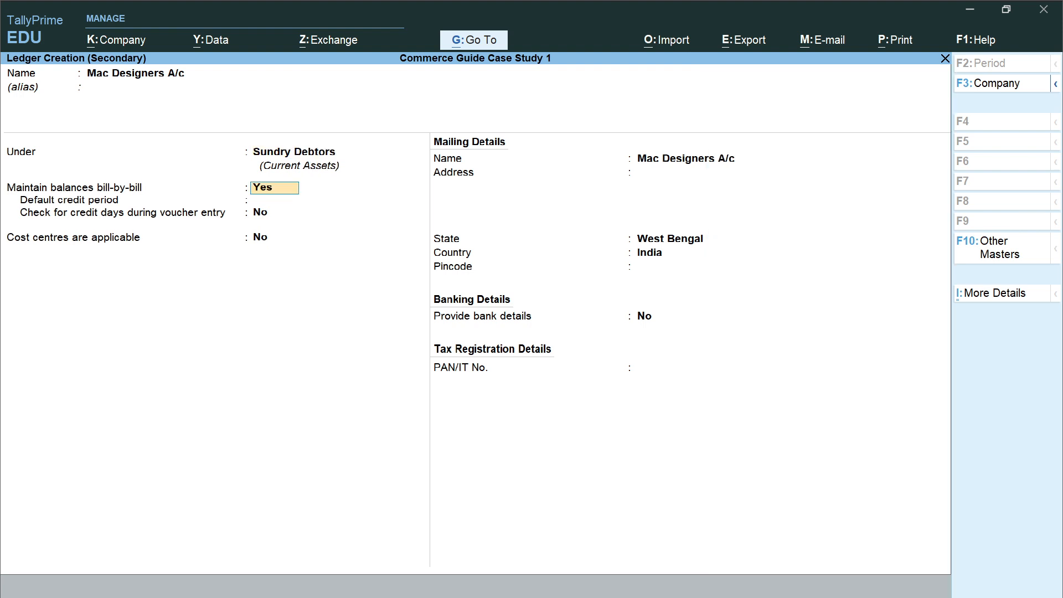
Keep bill-by-bill balances at Yes and the remaining ledger details at their defaults, and save the Mac Designers A/c ledger
{"action": "key", "text": "Return"}
{"action": "key", "text": "Return"}
{"action": "key", "text": "Return"}
{"action": "key", "text": "Return"}
{"action": "key", "text": "Return"}
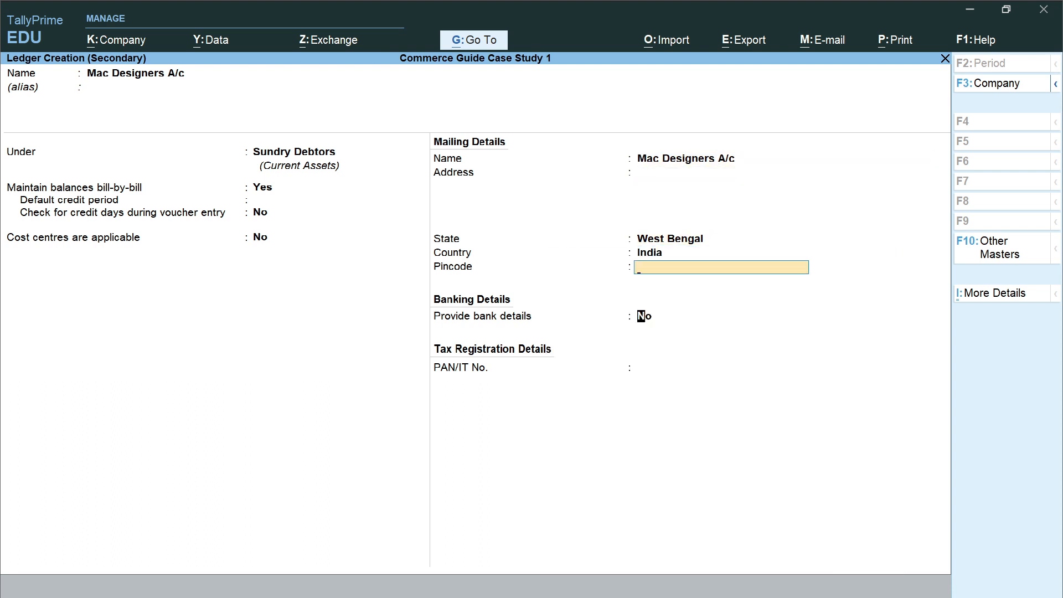
{"action": "key", "text": "Return"}
{"action": "key", "text": "Return"}
{"action": "key", "text": "Return"}
{"action": "key", "text": "Return"}
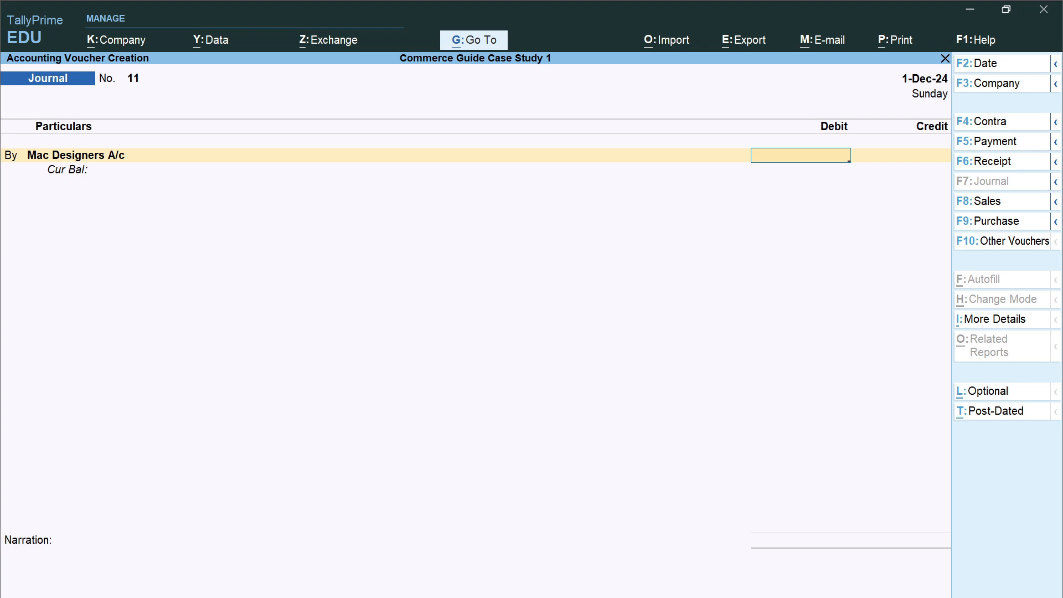
Debit Mac Designers A/c with 42500 and allocate the full amount as New Ref 11
{"action": "type", "text": "42500"}
{"action": "key", "text": "Return"}
{"action": "key", "text": "Return"}
{"action": "key", "text": "Return"}
{"action": "key", "text": "BackSpace"}
{"action": "key", "text": "BackSpace"}
{"action": "key", "text": "BackSpace"}
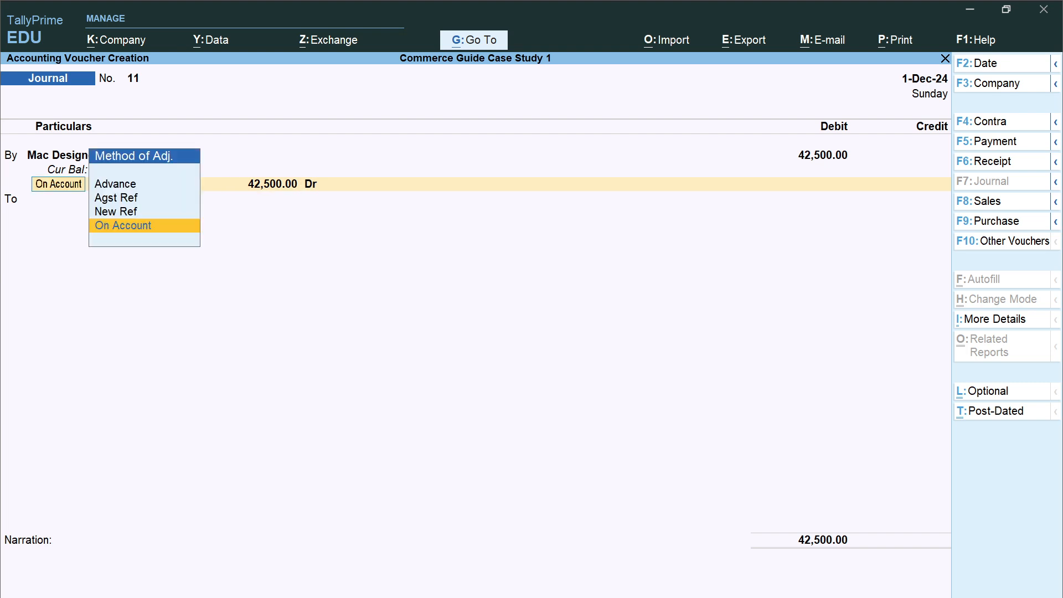
{"action": "key", "text": "Up"}
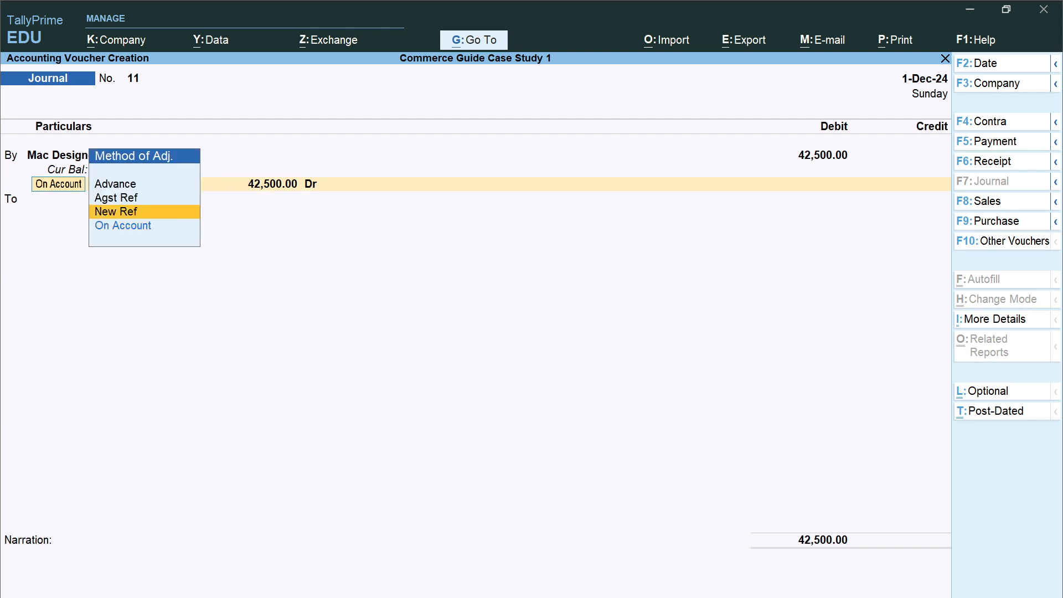
{"action": "key", "text": "Return"}
{"action": "key", "text": "Return"}
{"action": "key", "text": "Return"}
{"action": "key", "text": "Return"}
{"action": "key", "text": "Return"}
{"action": "key", "text": "Return"}
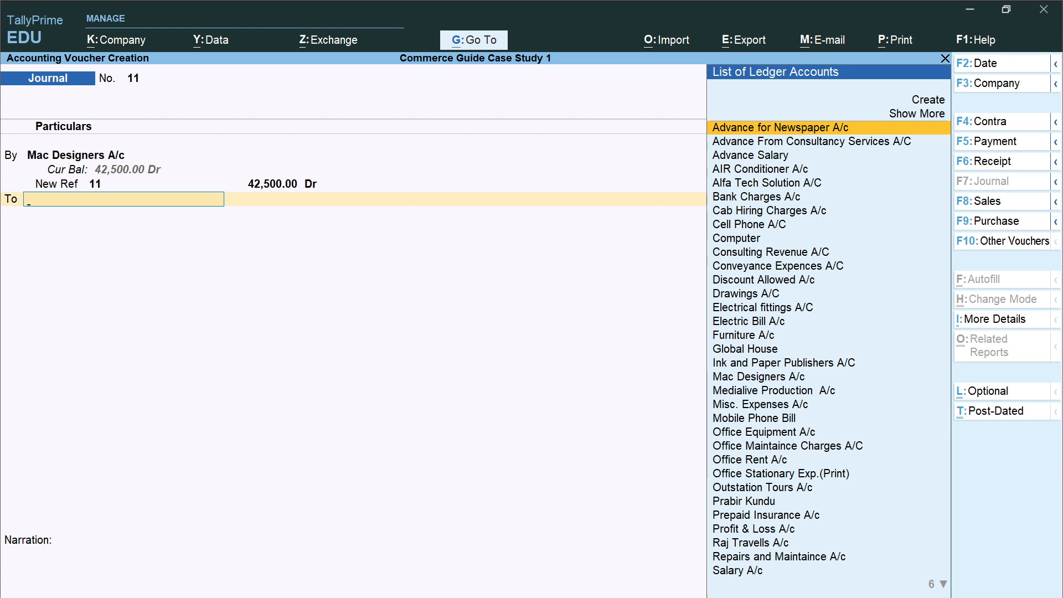
Credit Consulting Revenue A/C with 42500 and save the journal voucher with an empty narration
{"action": "type", "text": "Cons"}
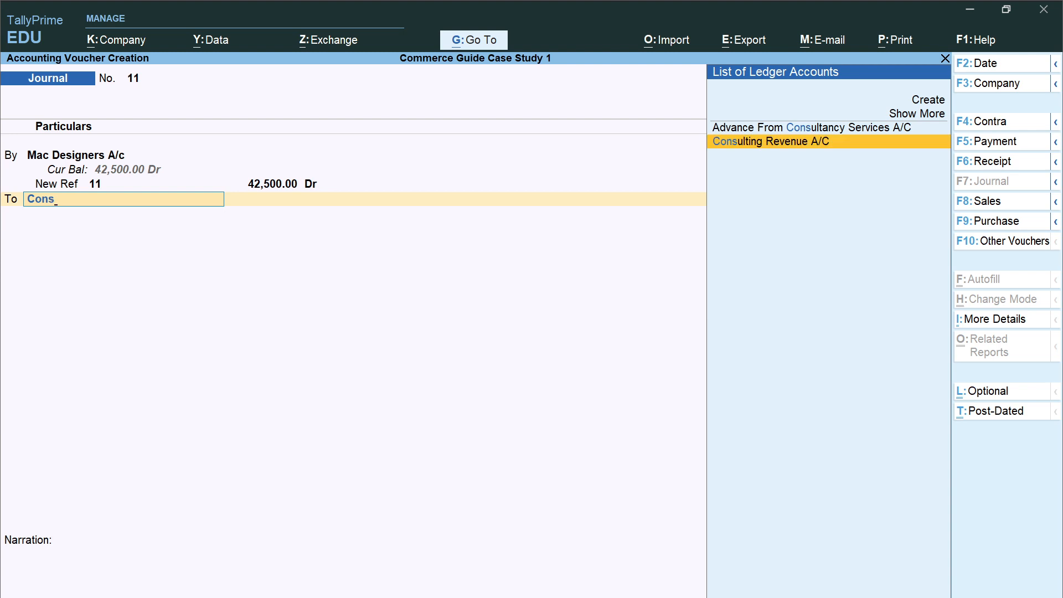
{"action": "key", "text": "Return"}
{"action": "key", "text": "Return"}
{"action": "key", "text": "Return"}
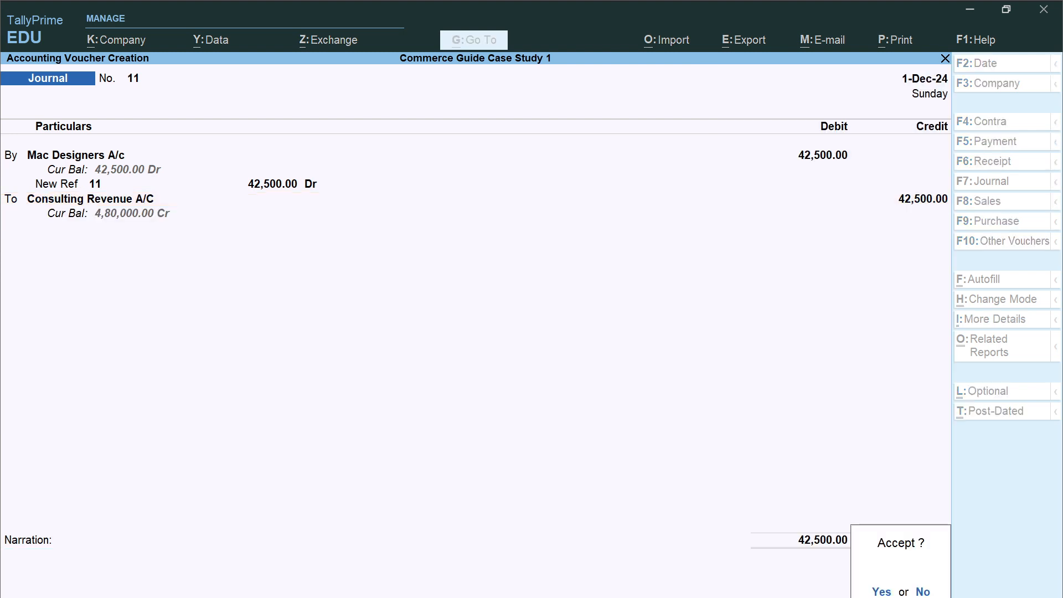
{"action": "key", "text": "Return"}
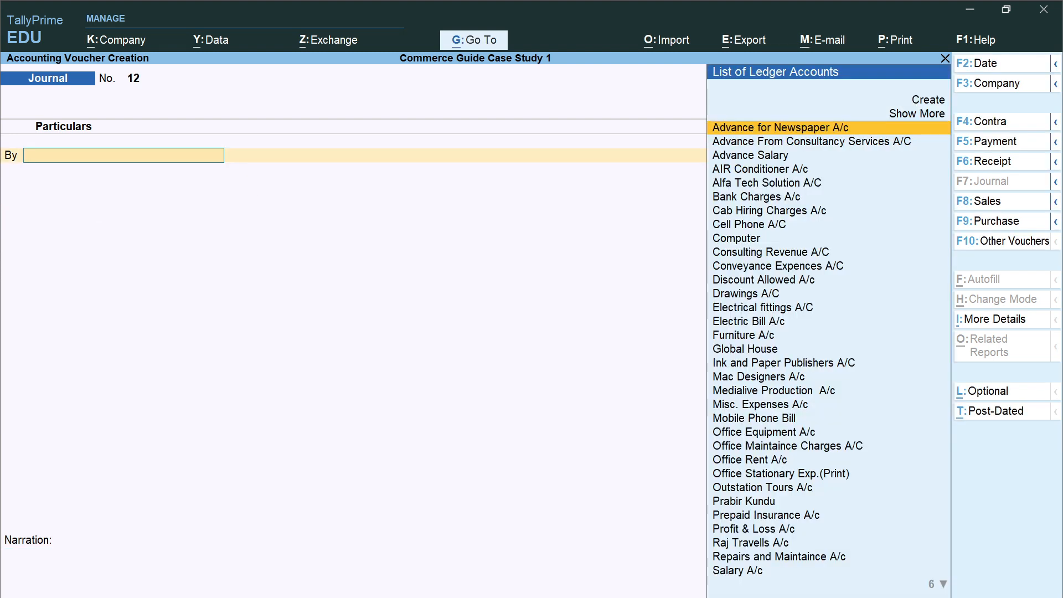
Switch to the case study PDF, ink a check mark beside transaction 111, and return to TallyPrime
{"action": "key", "text": "alt+Tab"}
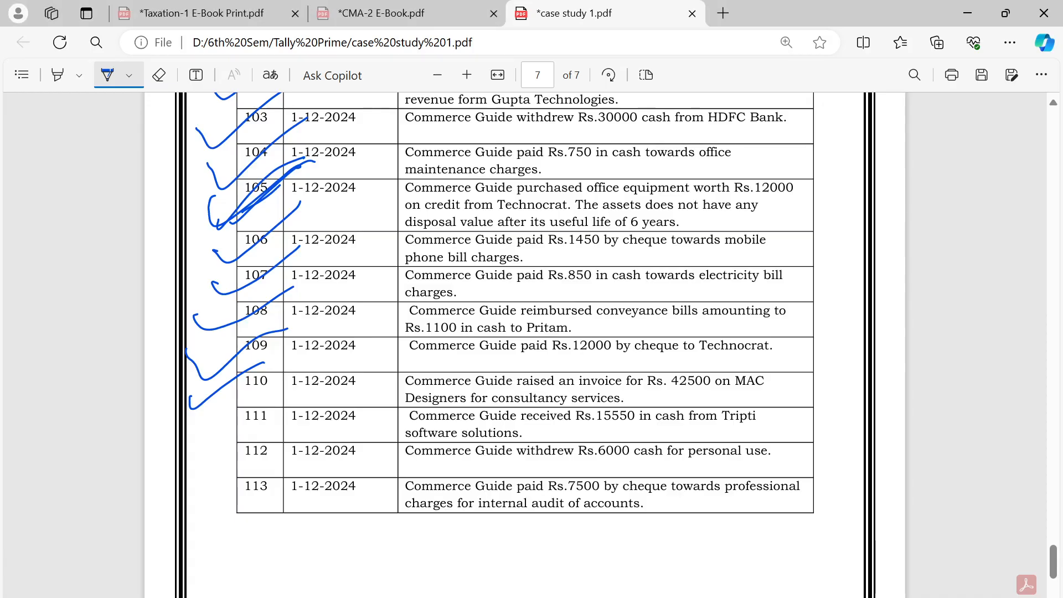
{"action": "left_click_drag", "start_coordinate": [206, 413], "coordinate": [299, 396]}
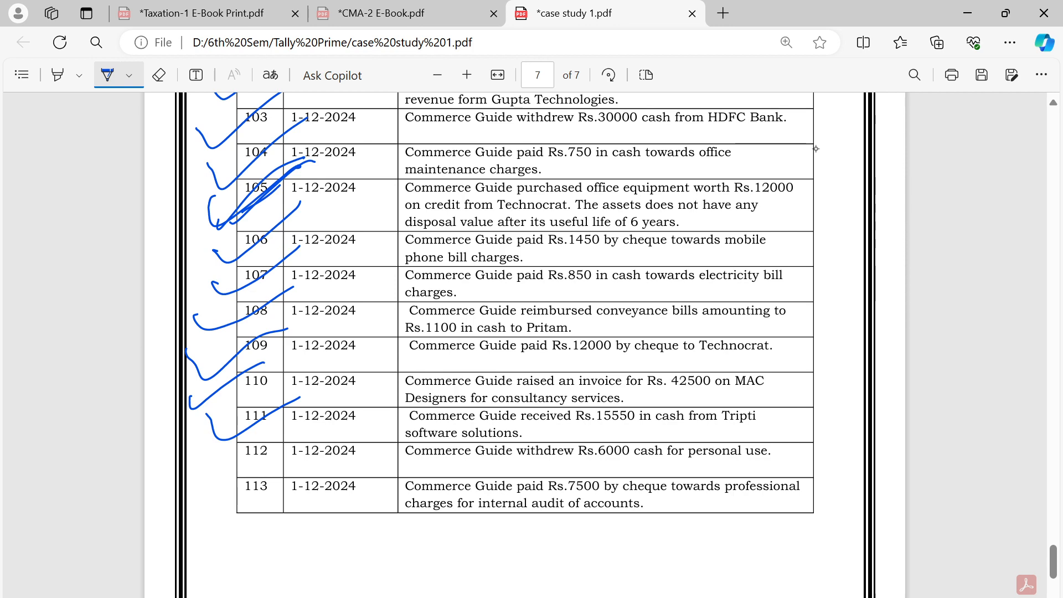
{"action": "key", "text": "alt+Tab"}
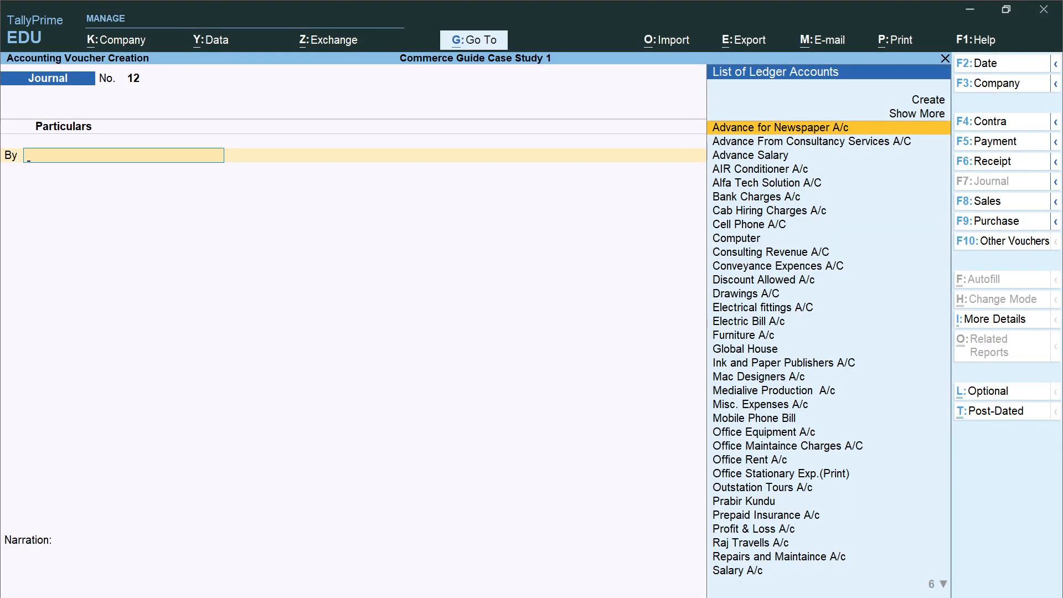
Start a receipt voucher and credit Tripti Software Sol. A/c with 15550
{"action": "key", "text": "F6"}
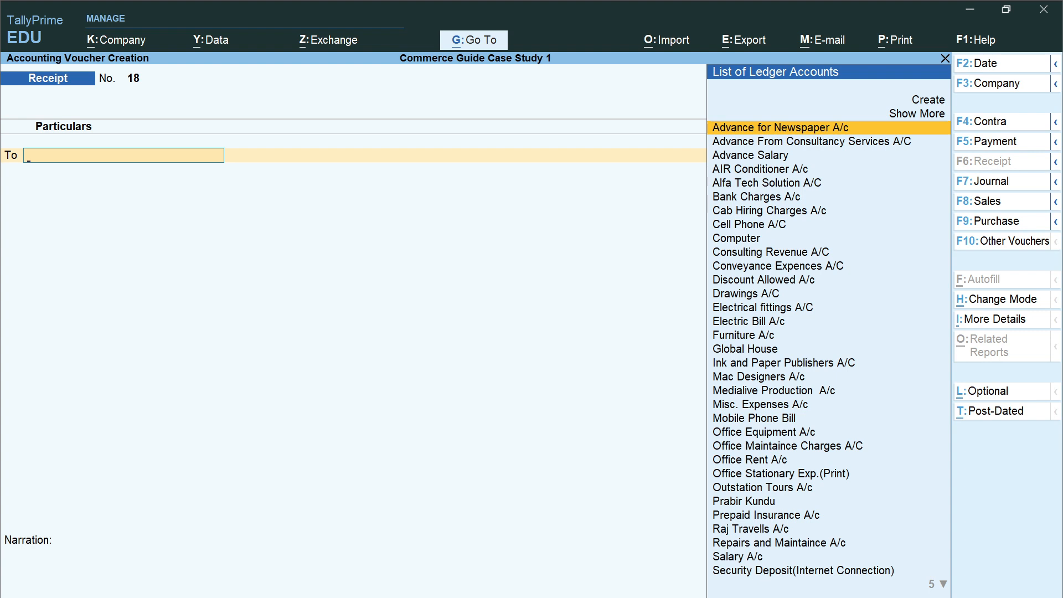
{"action": "type", "text": "Tri"}
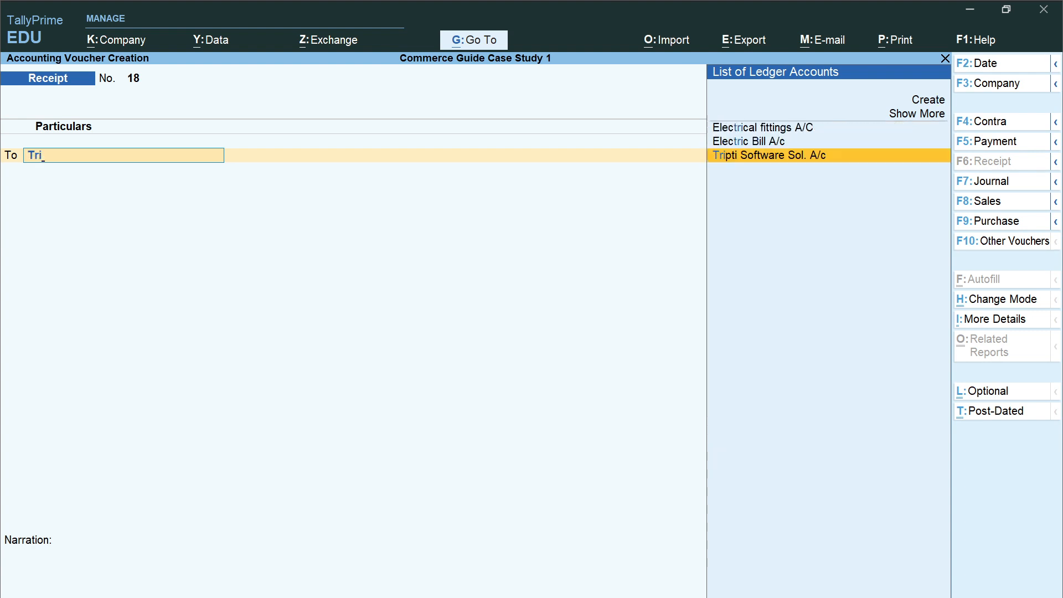
{"action": "key", "text": "Return"}
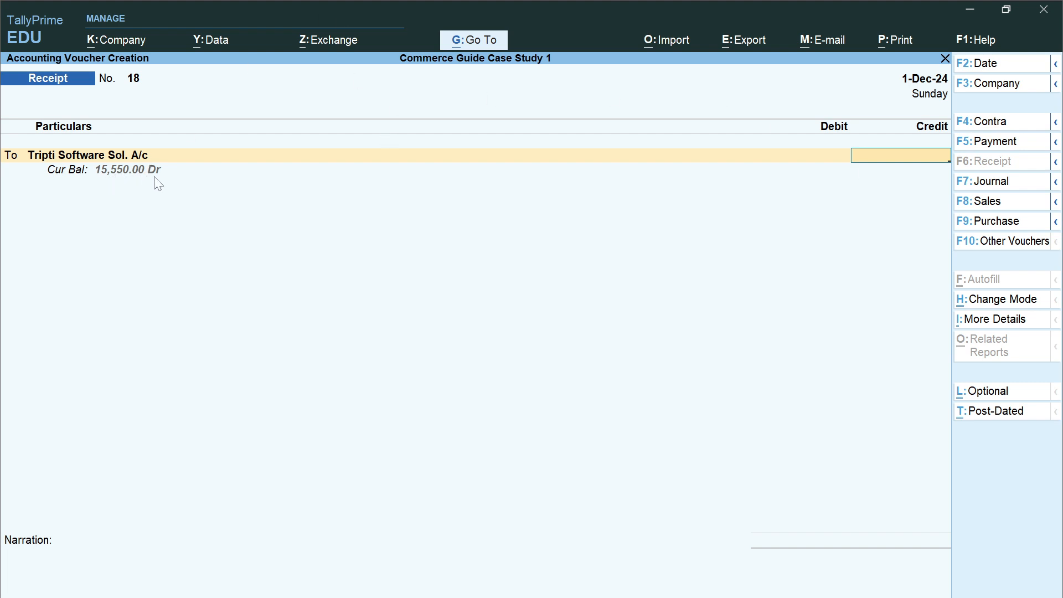
{"action": "type", "text": "15"}
{"action": "type", "text": "550"}
{"action": "key", "text": "Return"}
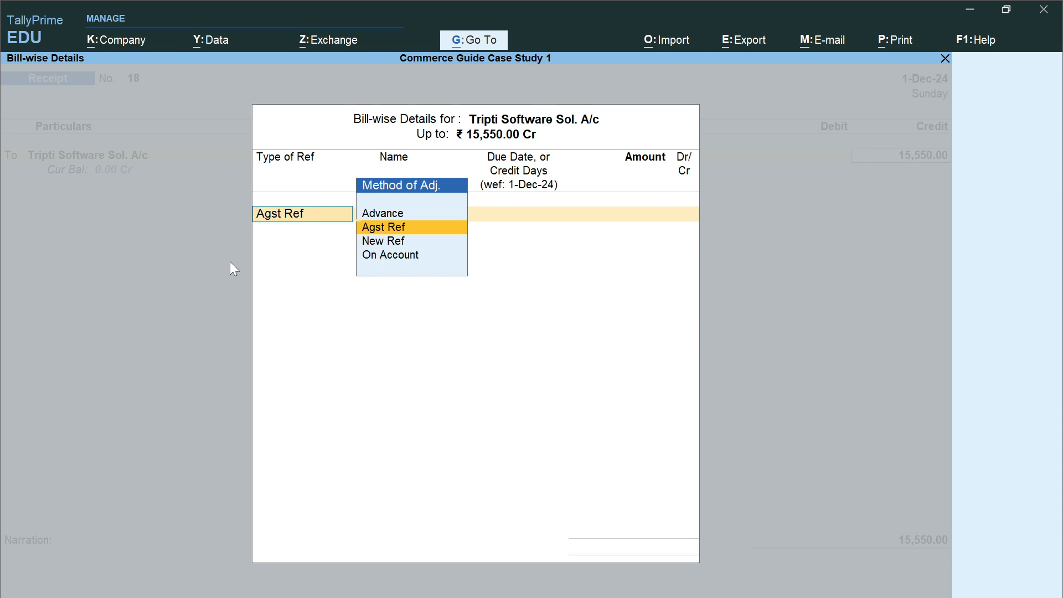
Allocate the Tripti receipt as Agst Ref, with 15000 against pending bill 58 and 550 against bill 63
{"action": "key", "text": "Return"}
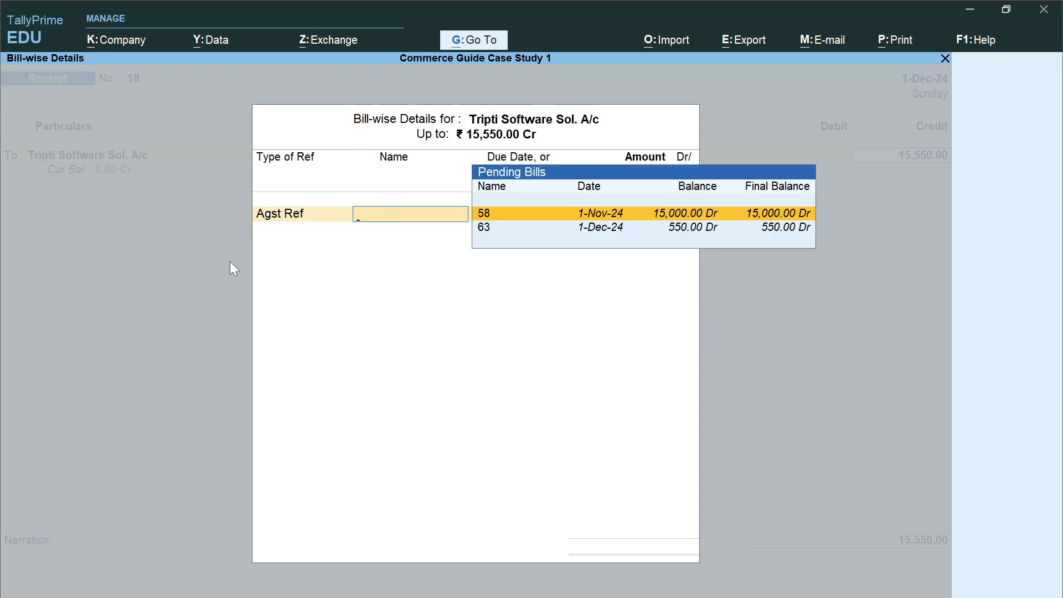
{"action": "key", "text": "Return"}
{"action": "key", "text": "Return"}
{"action": "key", "text": "Return"}
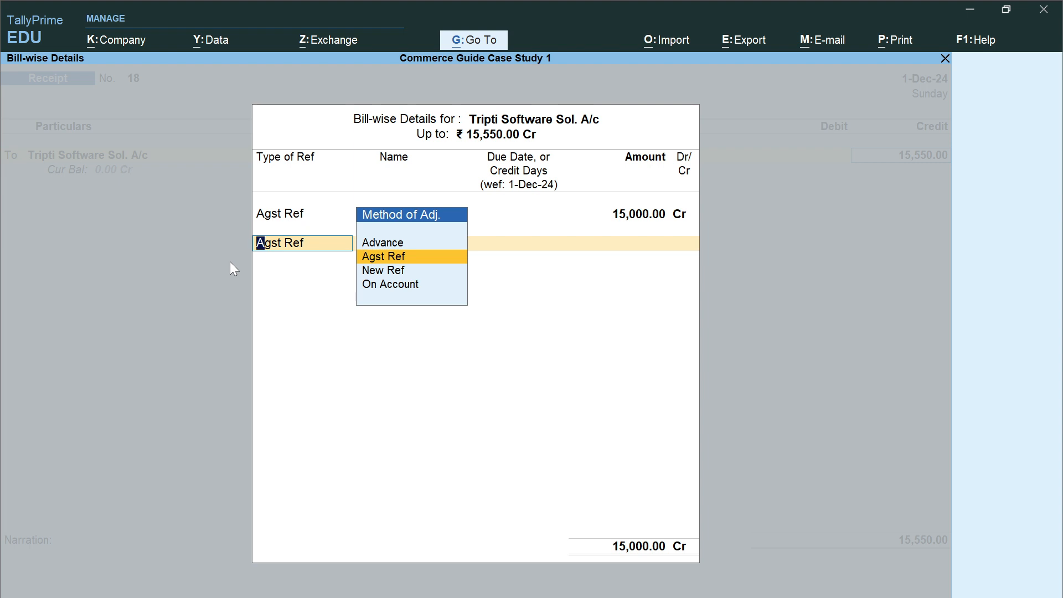
{"action": "key", "text": "Return"}
{"action": "key", "text": "Return"}
{"action": "key", "text": "Return"}
{"action": "key", "text": "Return"}
Debit Cash with 15550 and save the receipt voucher with an empty narration
{"action": "key", "text": "Return"}
{"action": "key", "text": "Return"}
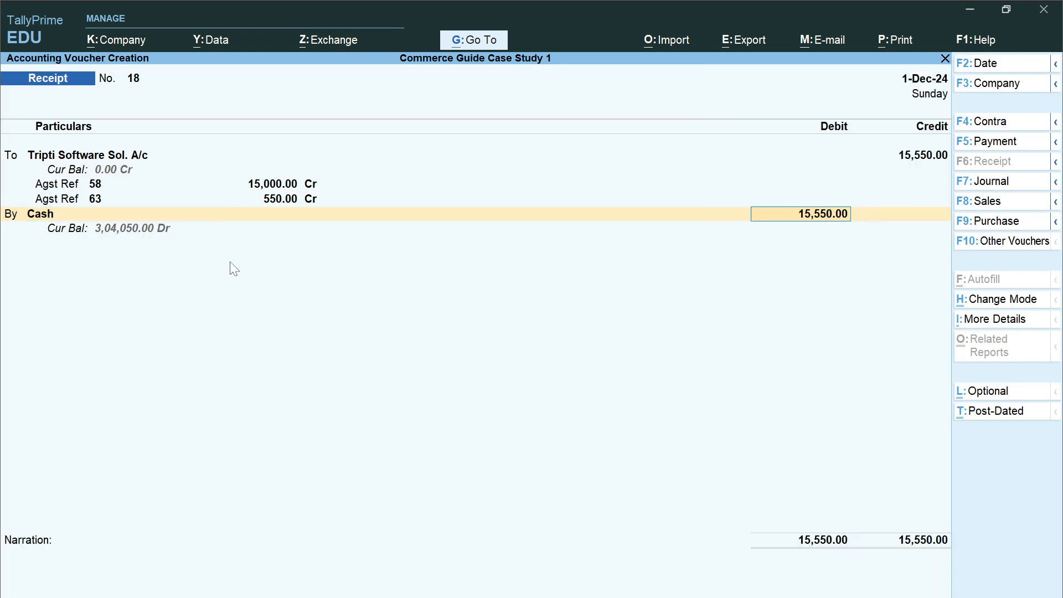
{"action": "key", "text": "Return"}
{"action": "key", "text": "Return"}
{"action": "key", "text": "Return"}
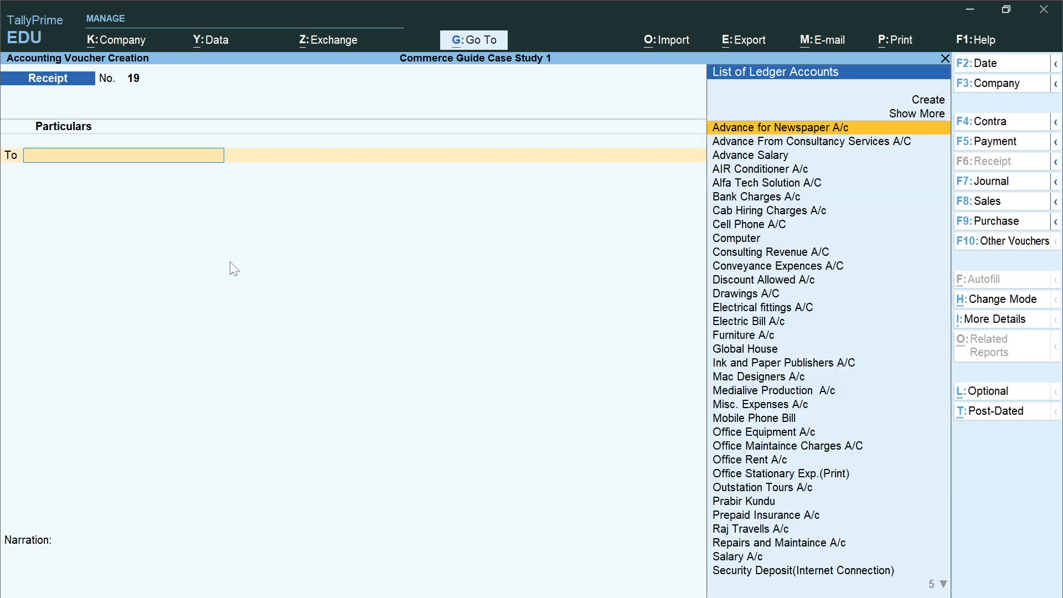
Check transaction 112 in the case study PDF, return to TallyPrime, and start a payment voucher debiting Drawings A/C with 6000
{"action": "key", "text": "alt+Tab"}
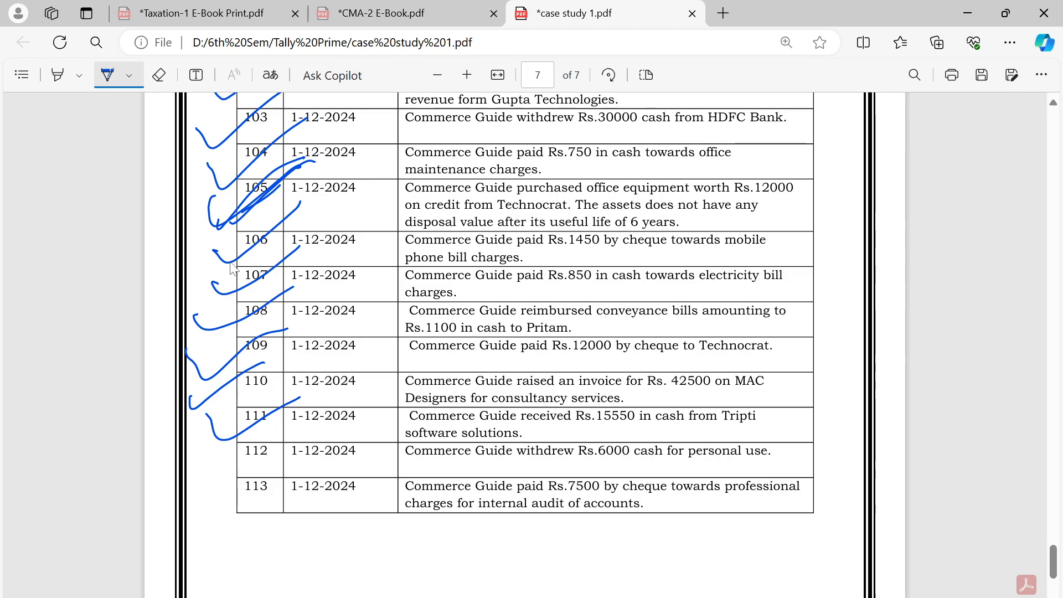
{"action": "key", "text": "alt+Tab"}
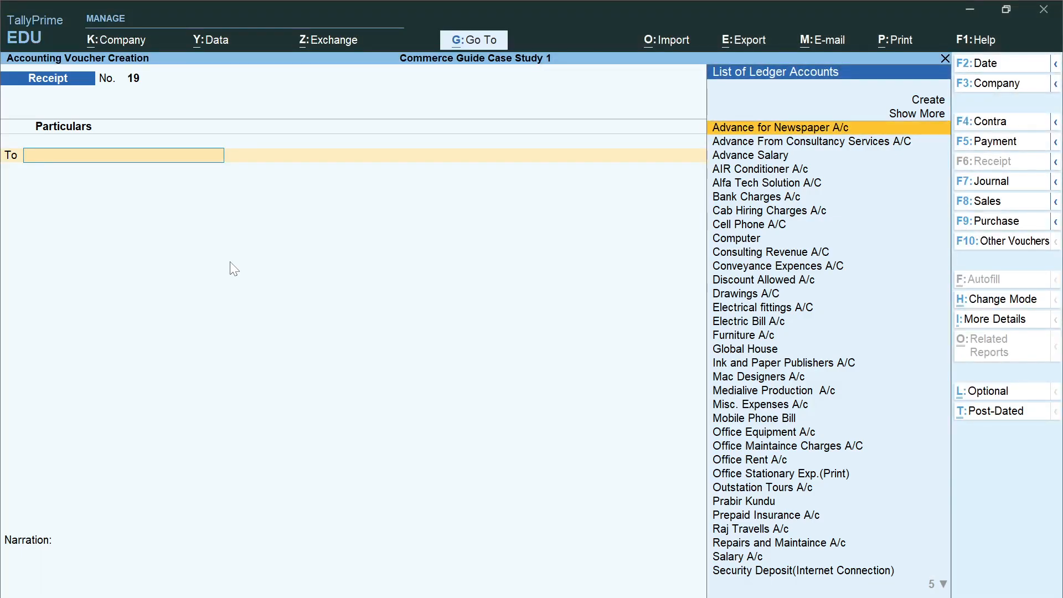
{"action": "key", "text": "F5"}
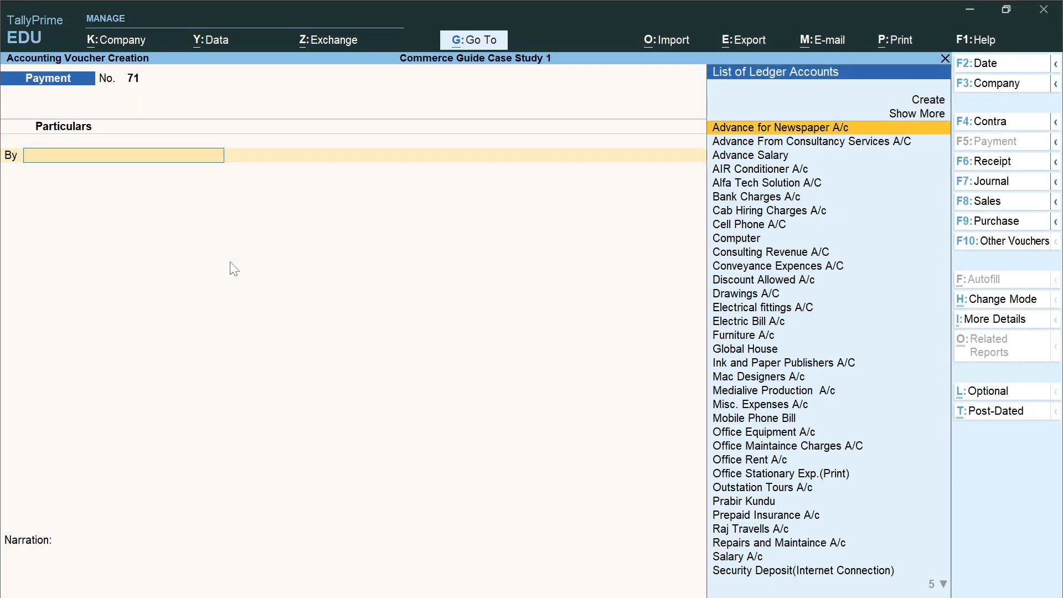
{"action": "type", "text": "Draw"}
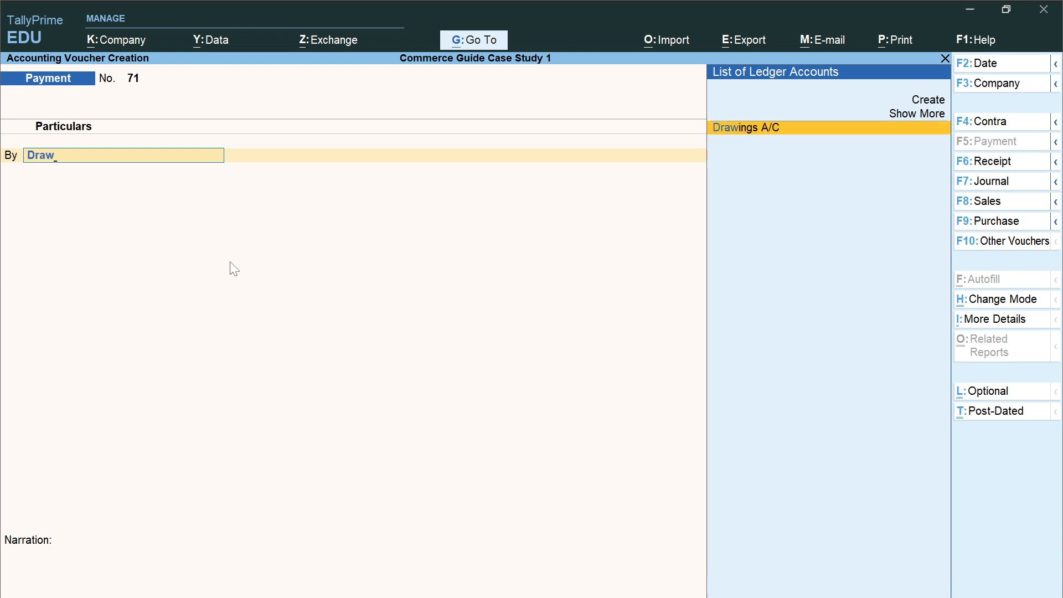
{"action": "key", "text": "Return"}
{"action": "type", "text": "6000"}
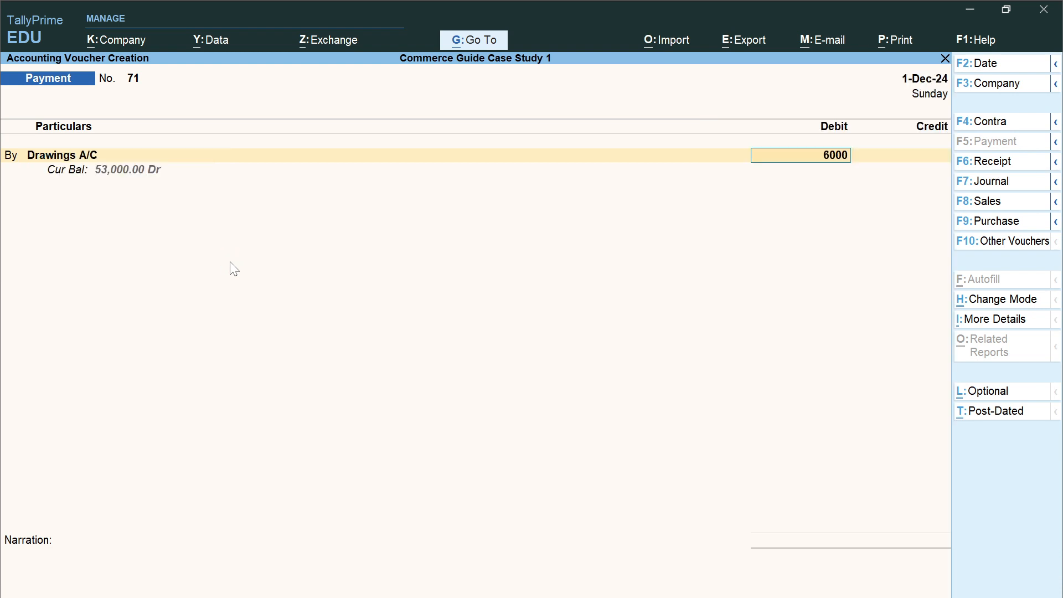
{"action": "key", "text": "Return"}
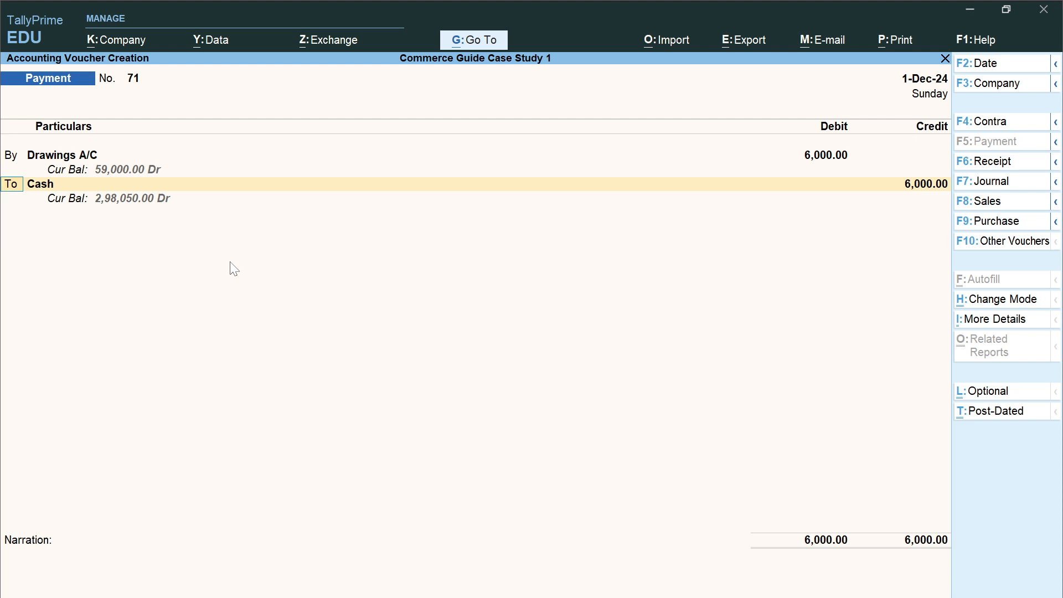
Credit Cash with 6000 for the drawings and save the payment voucher with an empty narration
{"action": "key", "text": "Return"}
{"action": "key", "text": "Return"}
{"action": "key", "text": "Return"}
{"action": "key", "text": "Return"}
{"action": "key", "text": "Return"}
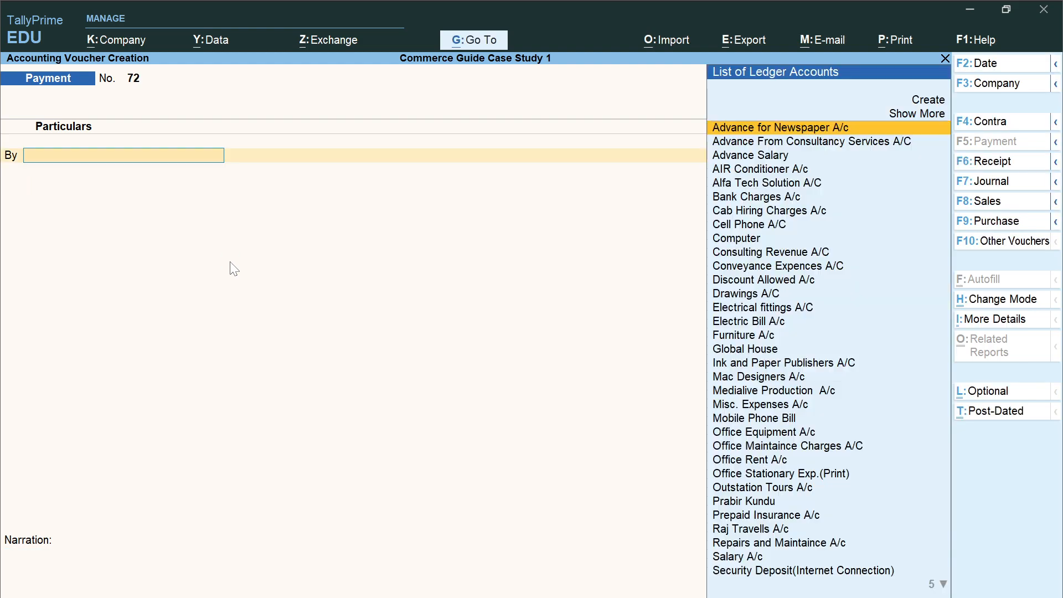
Switch to the case study PDF, ink check marks beside transactions 112 and 113, and return to TallyPrime
{"action": "key", "text": "alt+Tab"}
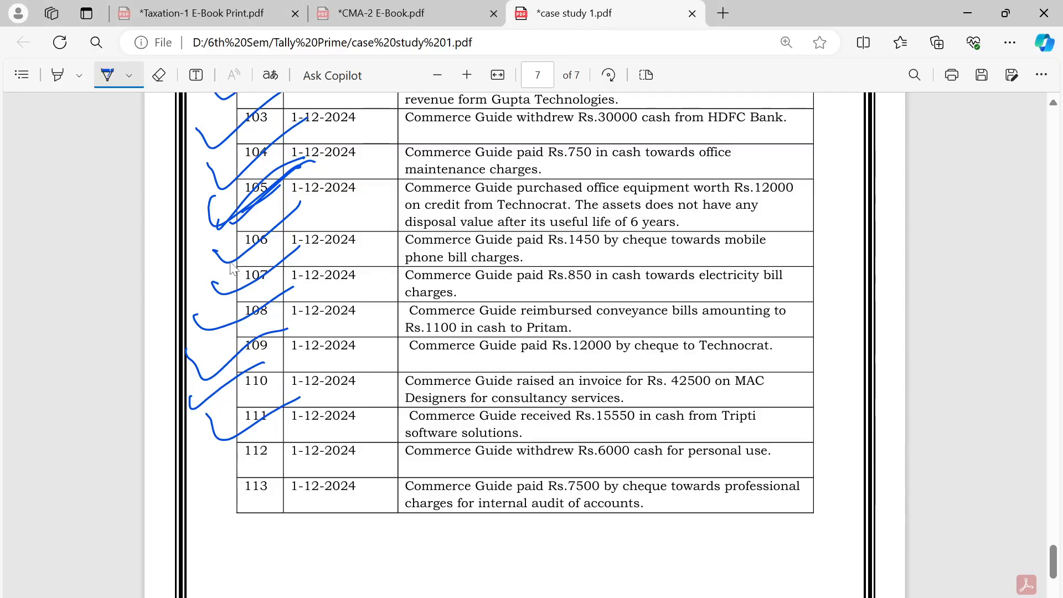
{"action": "left_click_drag", "start_coordinate": [209, 459], "coordinate": [332, 405]}
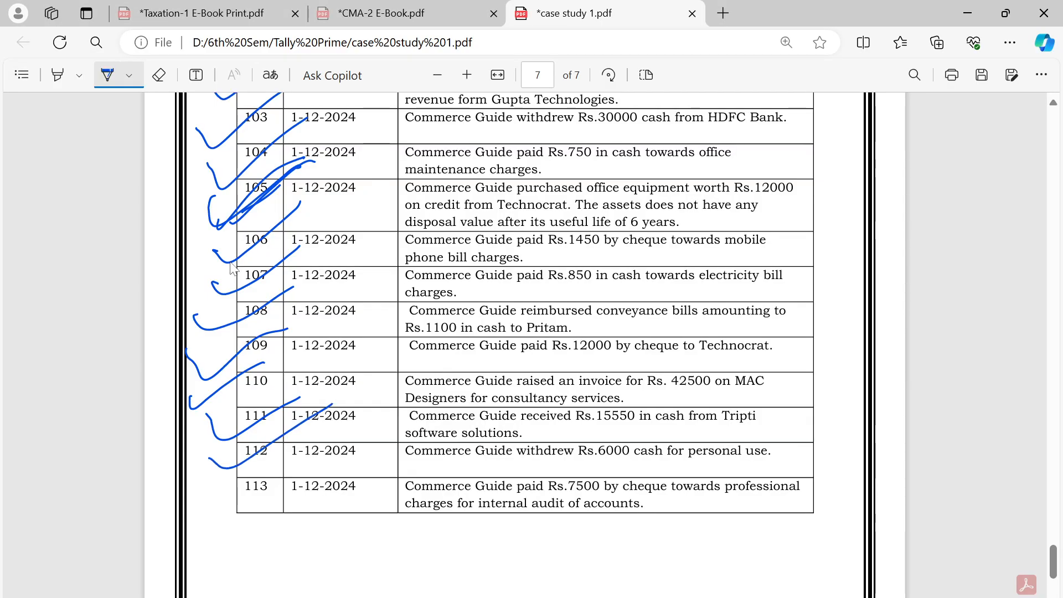
{"action": "left_click_drag", "start_coordinate": [195, 492], "coordinate": [324, 458]}
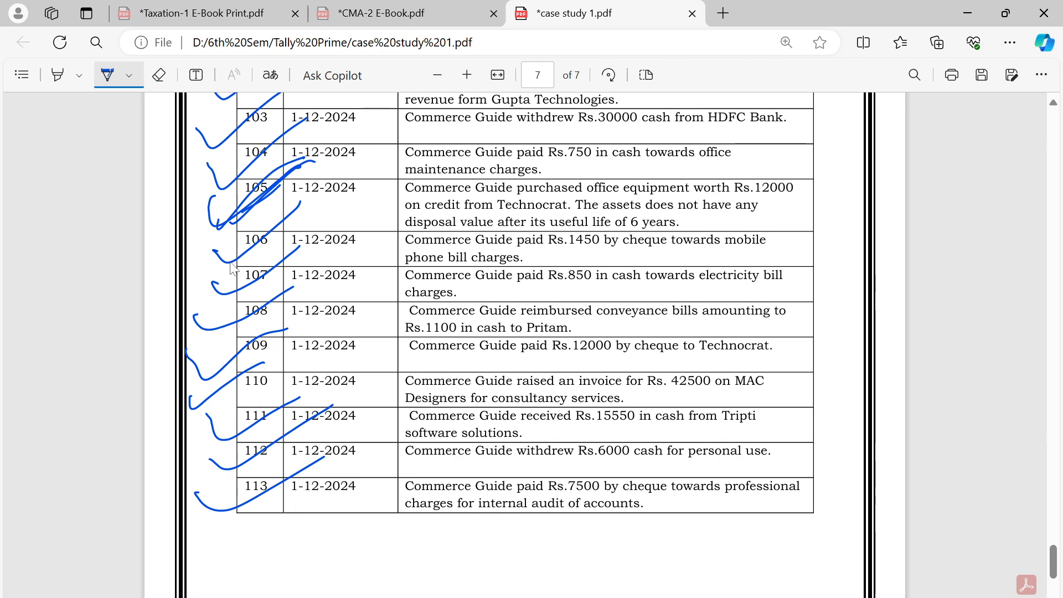
{"action": "key", "text": "alt+Tab"}
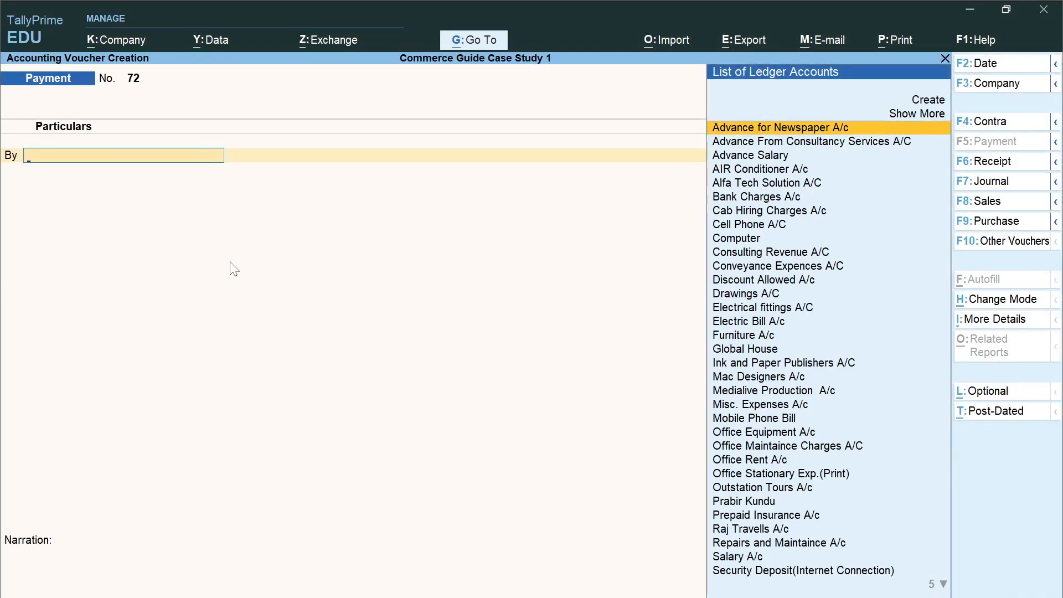
Create the ledger Professional Charges A/c under Indirect Expenses from the payment voucher and save it with the other settings at their defaults
{"action": "type", "text": "Pro"}
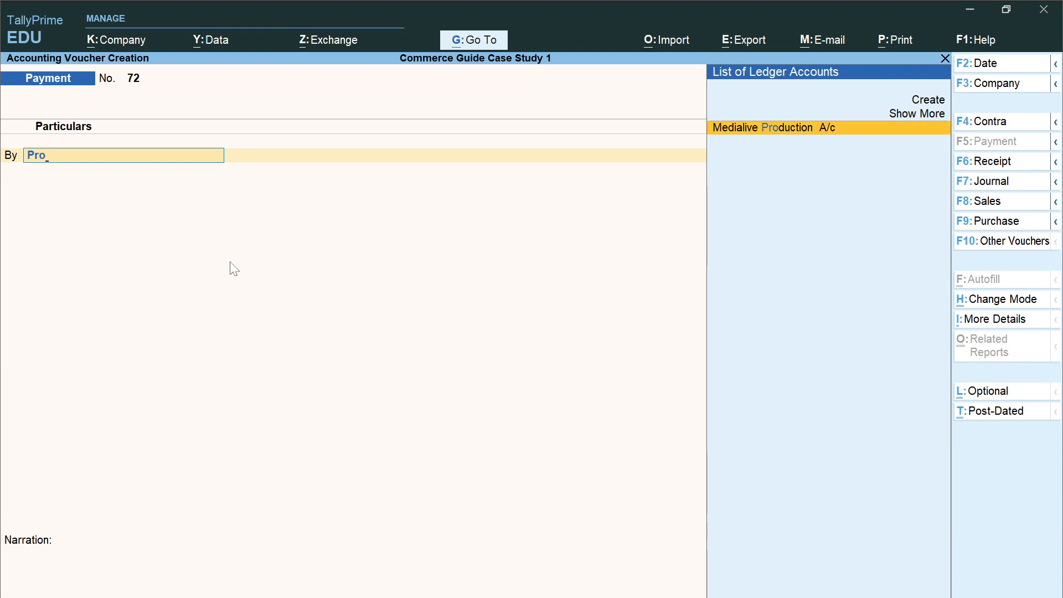
{"action": "key", "text": "alt+c"}
{"action": "type", "text": "Prod"}
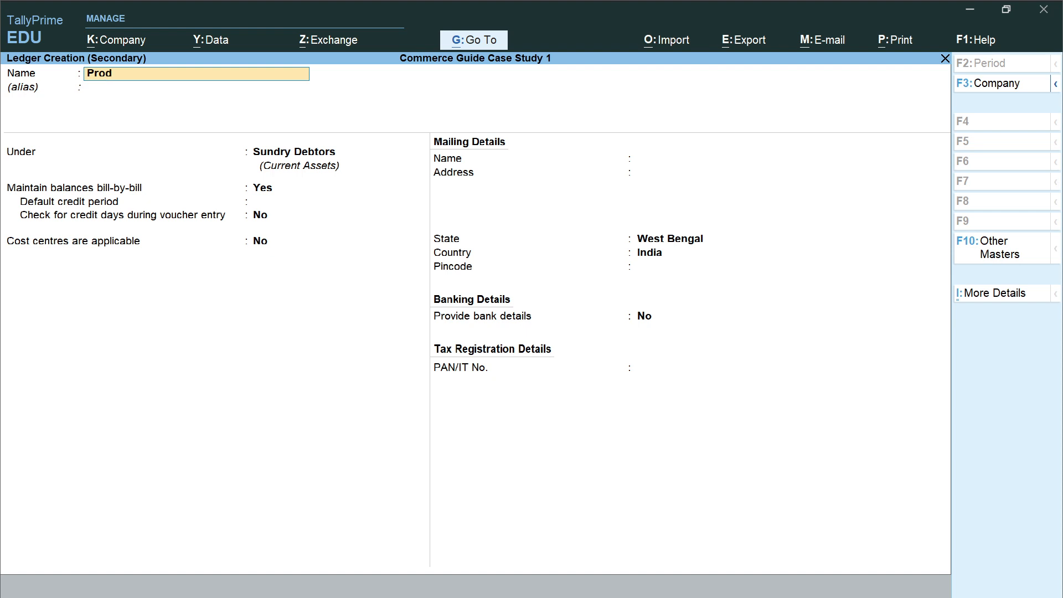
{"action": "key", "text": "BackSpace"}
{"action": "type", "text": "fessional charges a/c"}
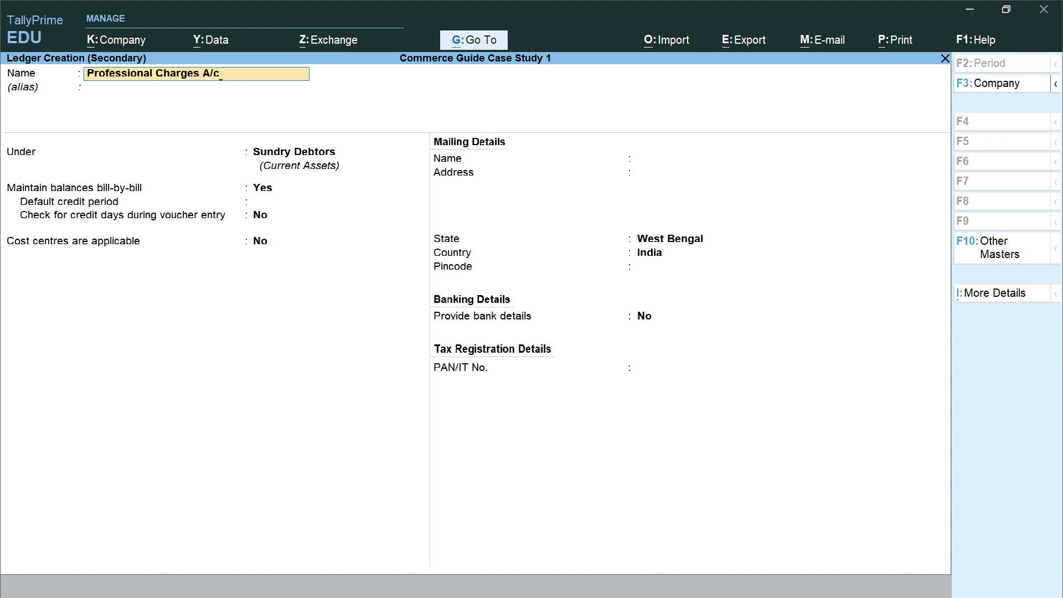
{"action": "key", "text": "Return"}
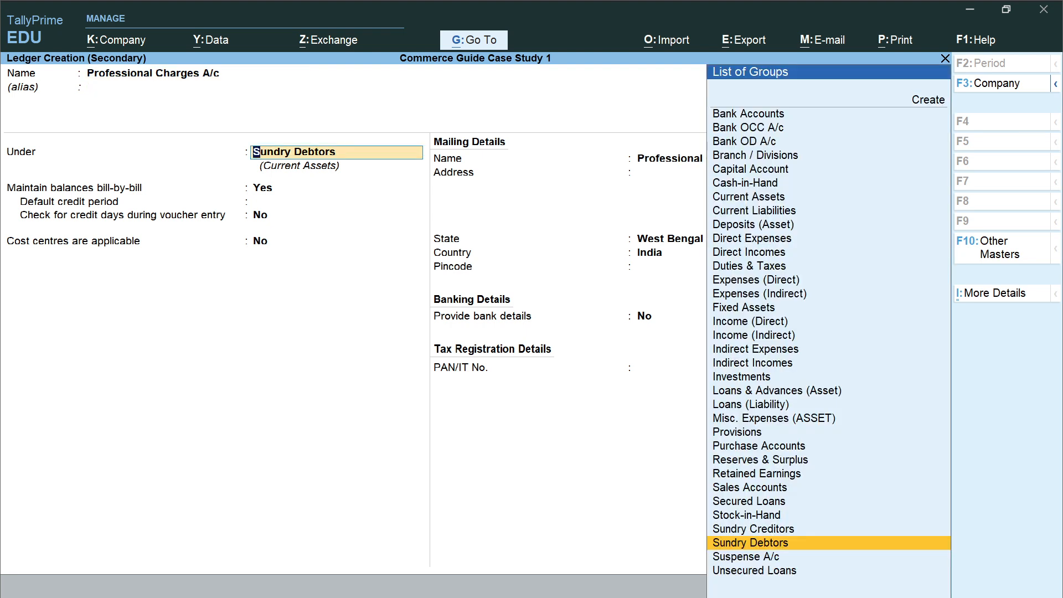
{"action": "type", "text": "ind"}
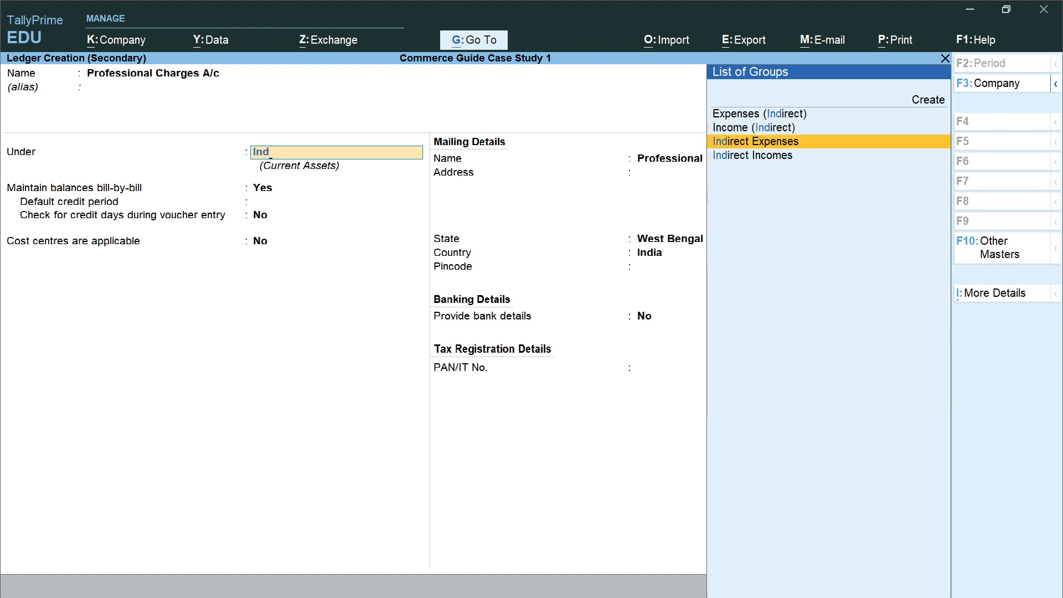
{"action": "key", "text": "Return"}
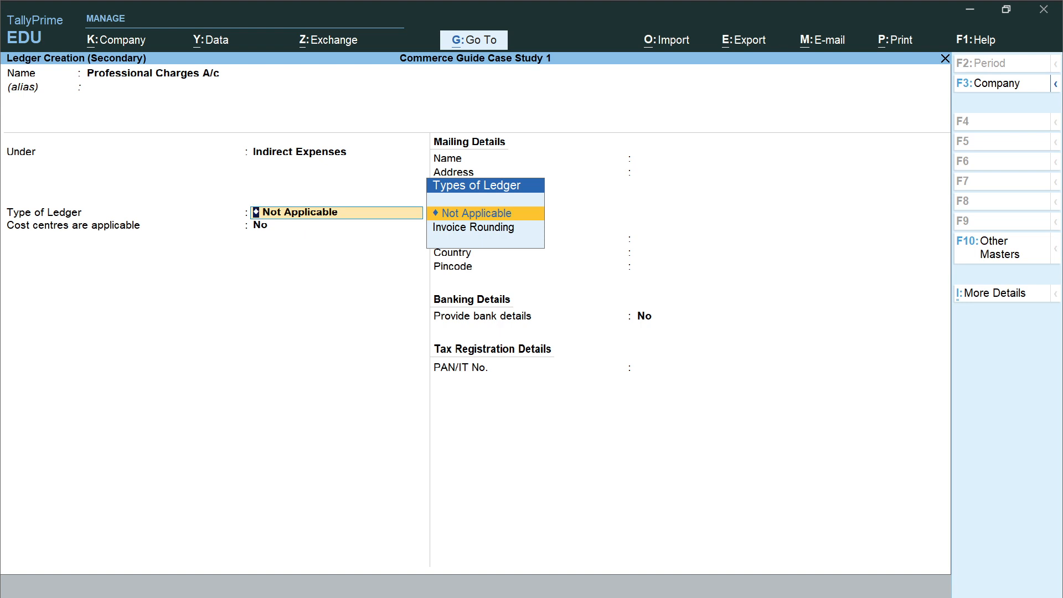
{"action": "key", "text": "ctrl+a"}
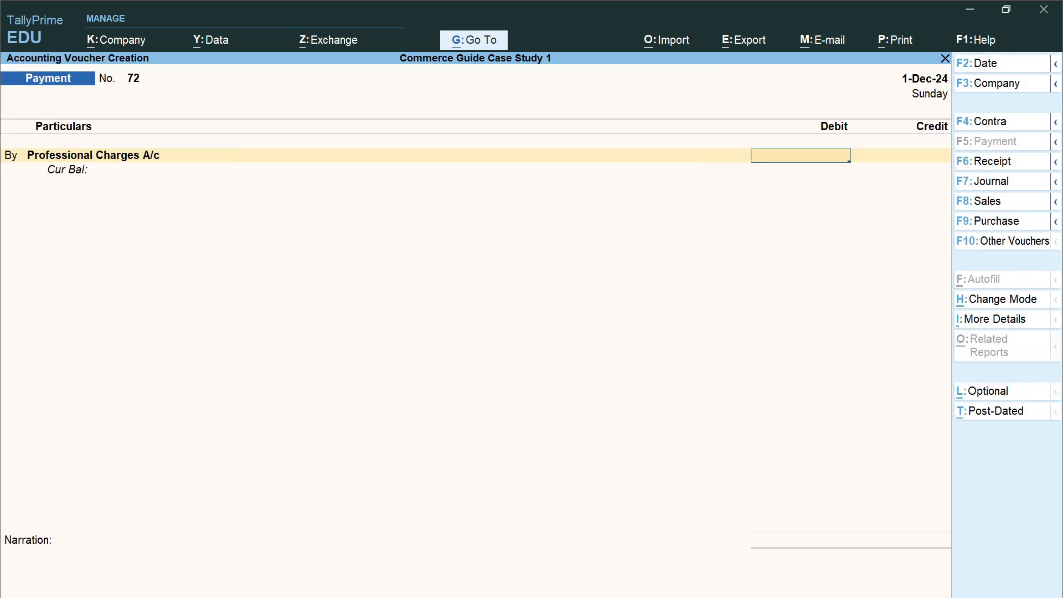
Debit Professional Charges A/c with 7500 and move on to the voucher's credit ledger
{"action": "type", "text": "7500"}
{"action": "key", "text": "Return"}
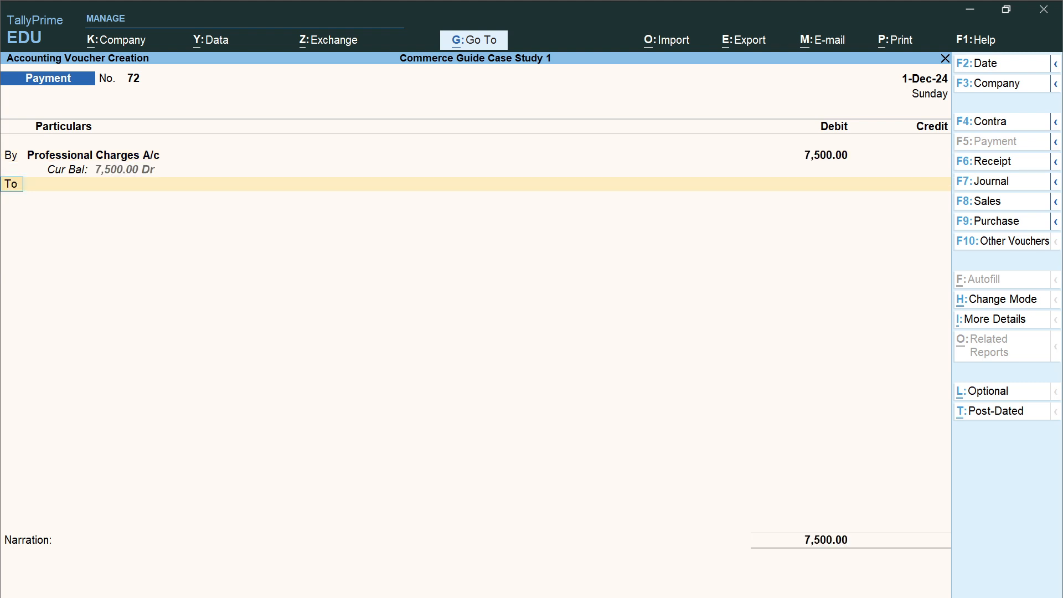
{"action": "key", "text": "Return"}
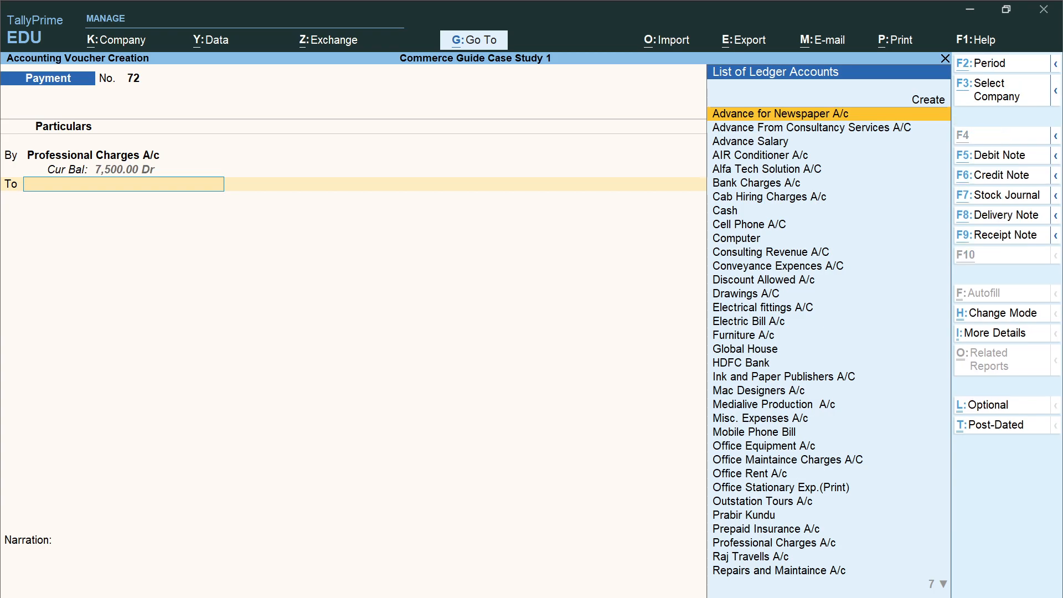
Recheck transaction 113 in the PDF, credit HDFC Bank with 7500 by cheque, and save the payment voucher with an empty narration
{"action": "key", "text": "alt+Tab"}
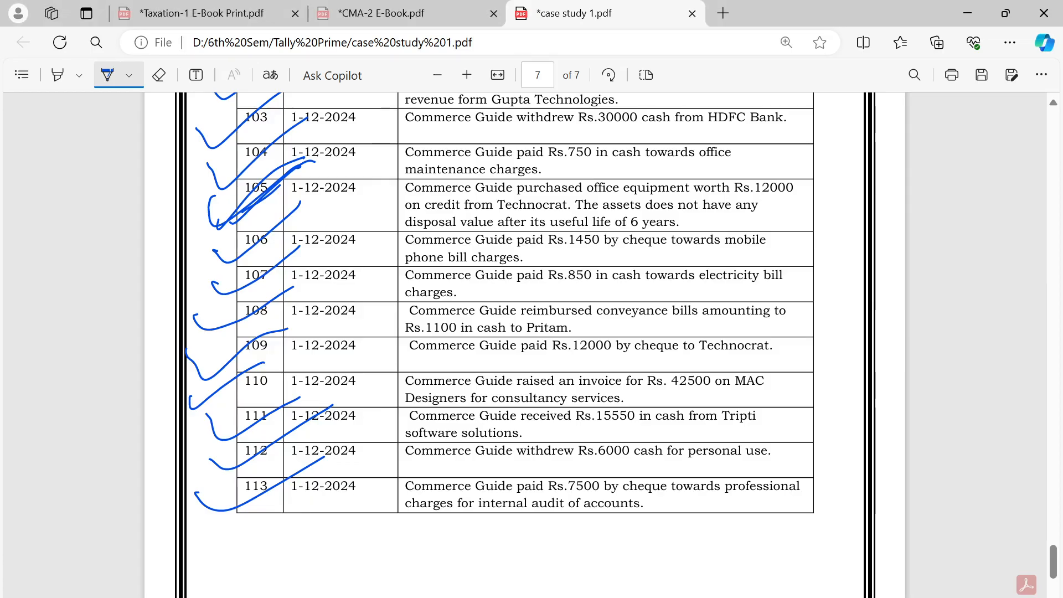
{"action": "key", "text": "alt+Tab"}
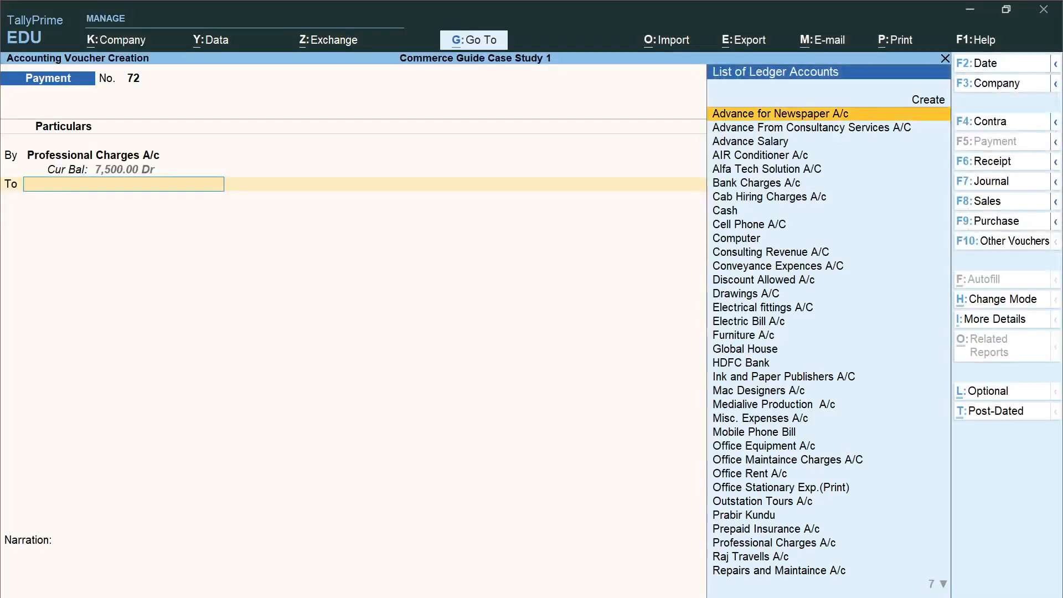
{"action": "type", "text": "Hdfc"}
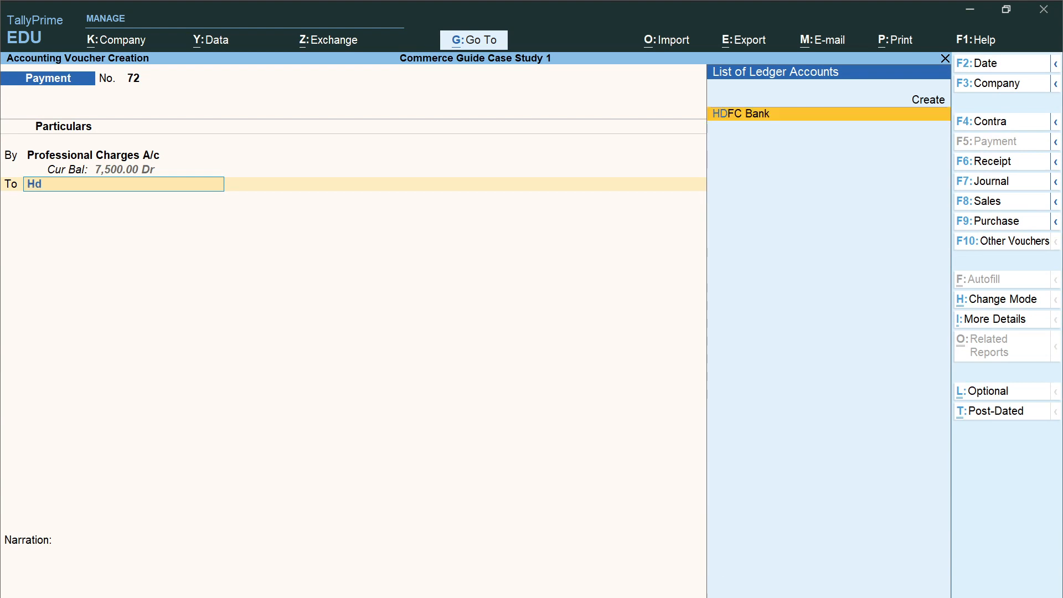
{"action": "key", "text": "Return"}
{"action": "key", "text": "Return"}
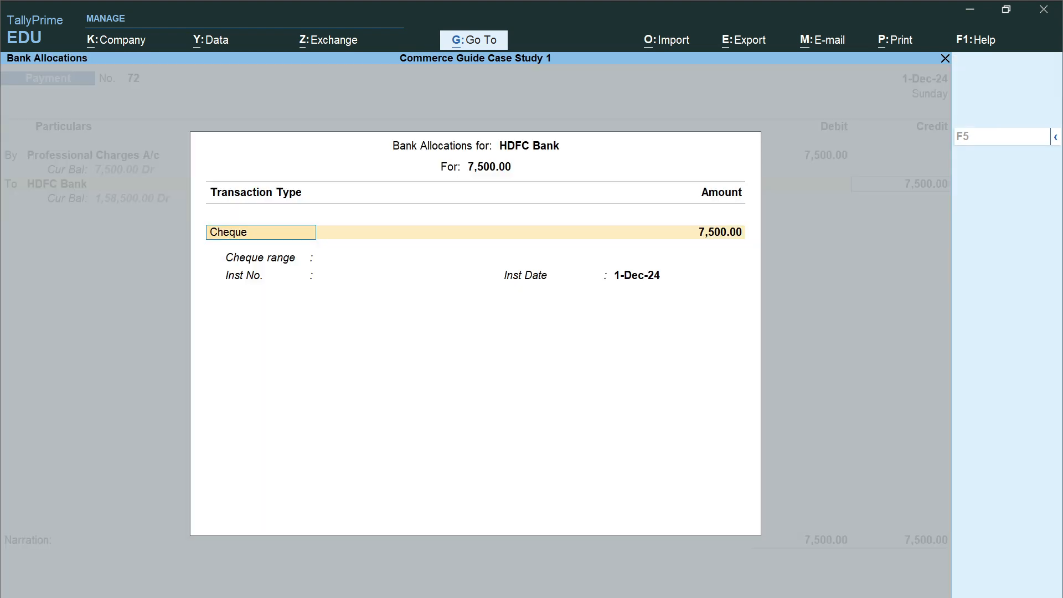
{"action": "key", "text": "Return"}
{"action": "key", "text": "Return"}
{"action": "key", "text": "Return"}
{"action": "key", "text": "Return"}
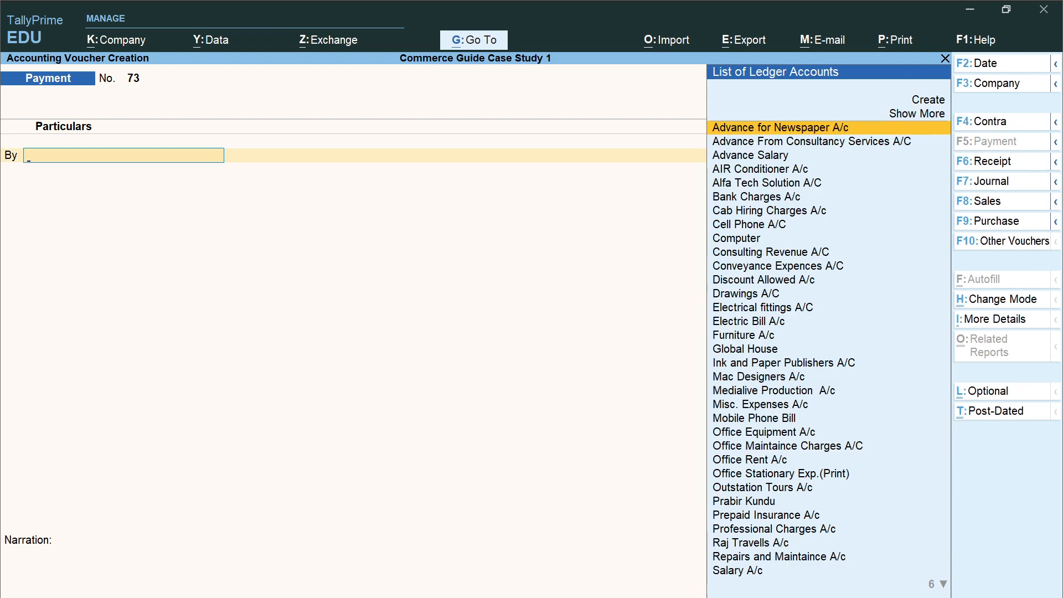
Leave voucher creation for the Gateway of Tally and display the Profit & Loss A/c in detailed format
{"action": "key", "text": "Escape"}
{"action": "key", "text": "y"}
{"action": "key", "text": "Escape"}
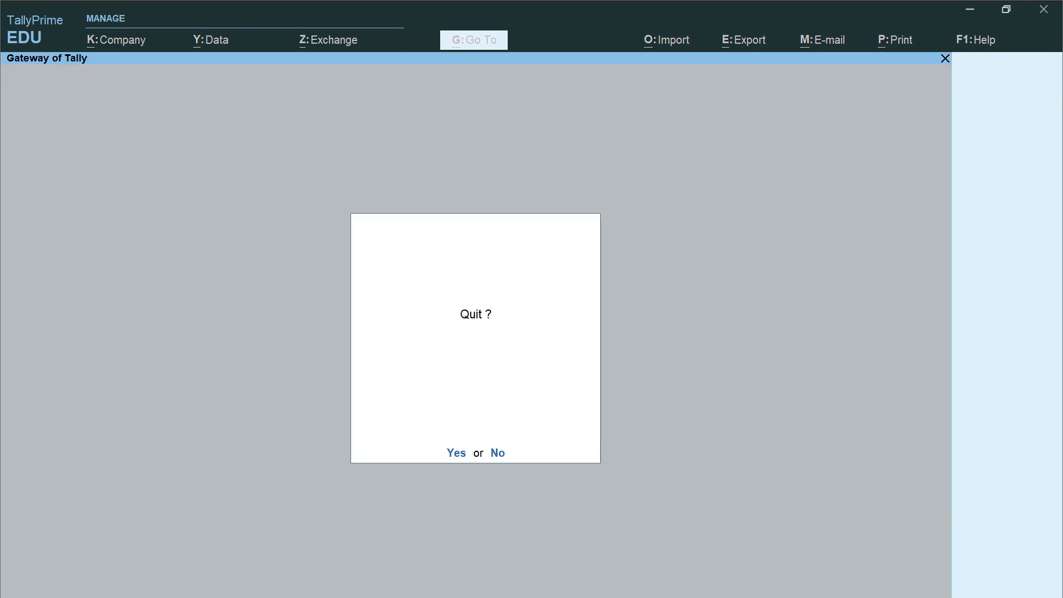
{"action": "key", "text": "n"}
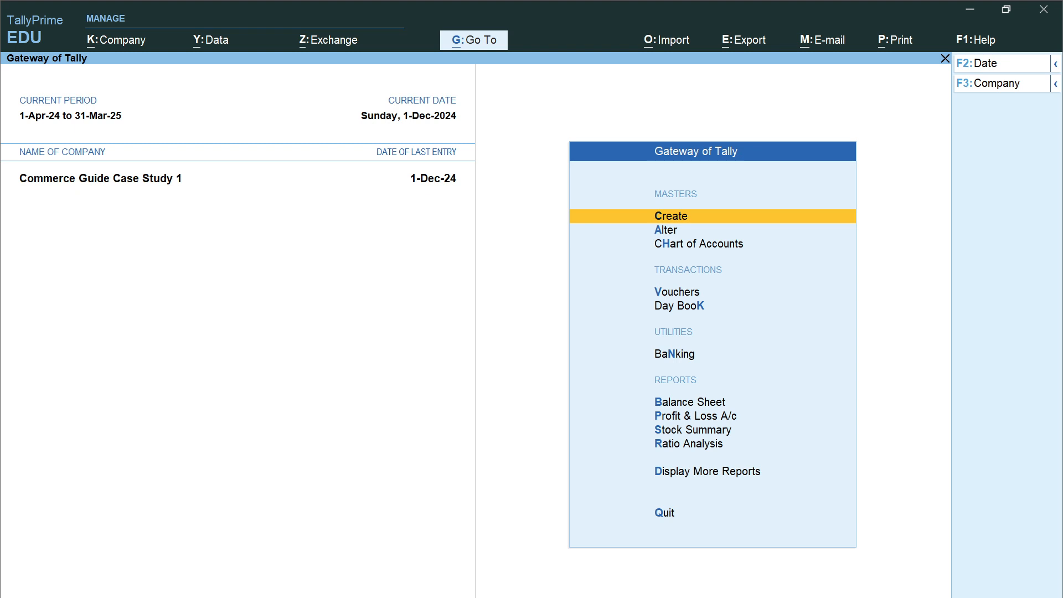
{"action": "key", "text": "p"}
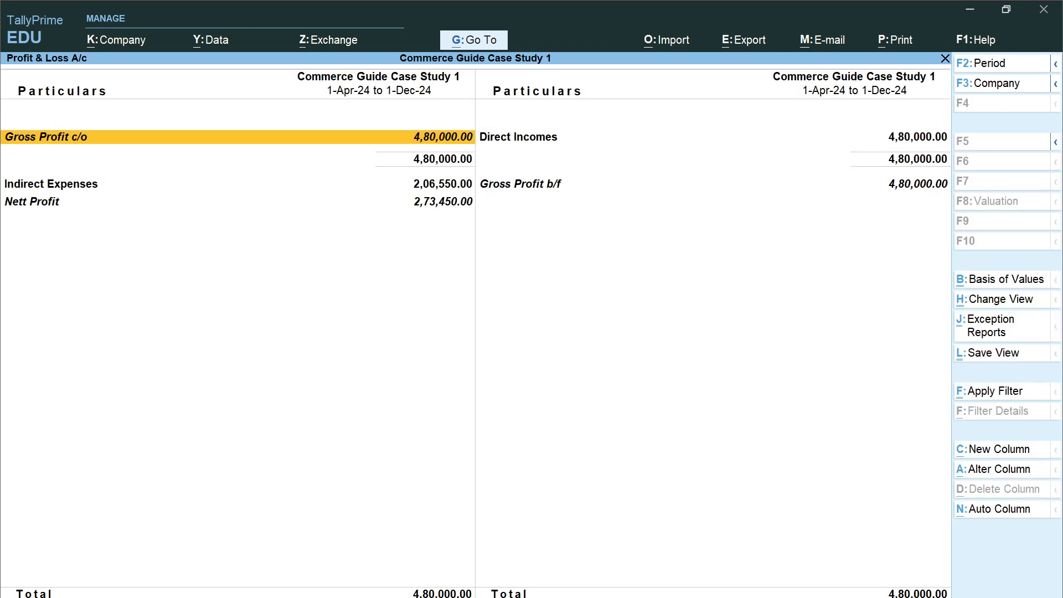
{"action": "key", "text": "alt+F5"}
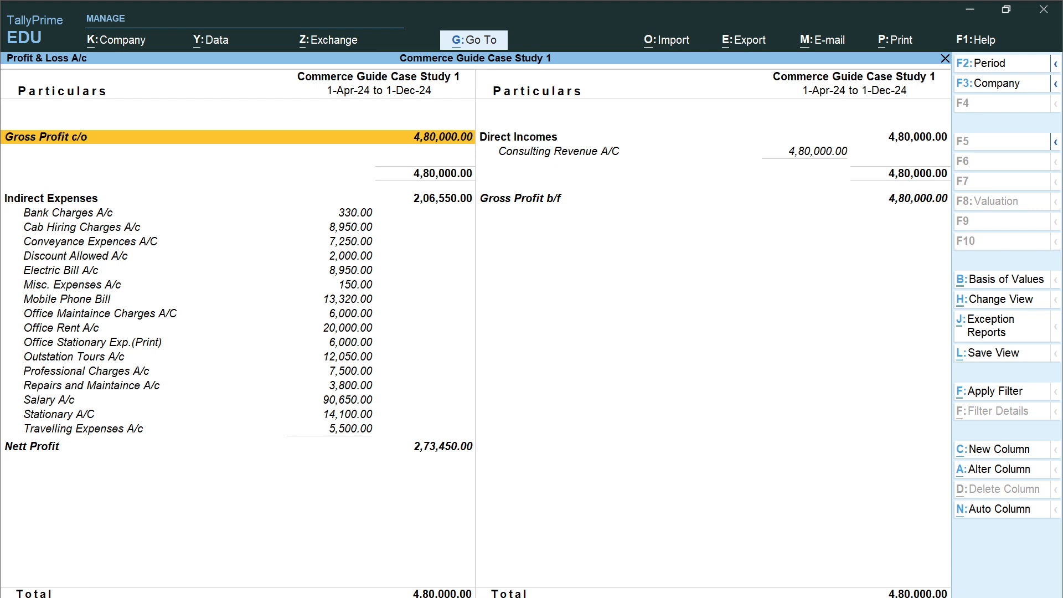
Close the Profit & Loss A/c and display the Balance Sheet in detailed format
{"action": "key", "text": "Escape"}
{"action": "key", "text": "Escape"}
{"action": "key", "text": "Escape"}
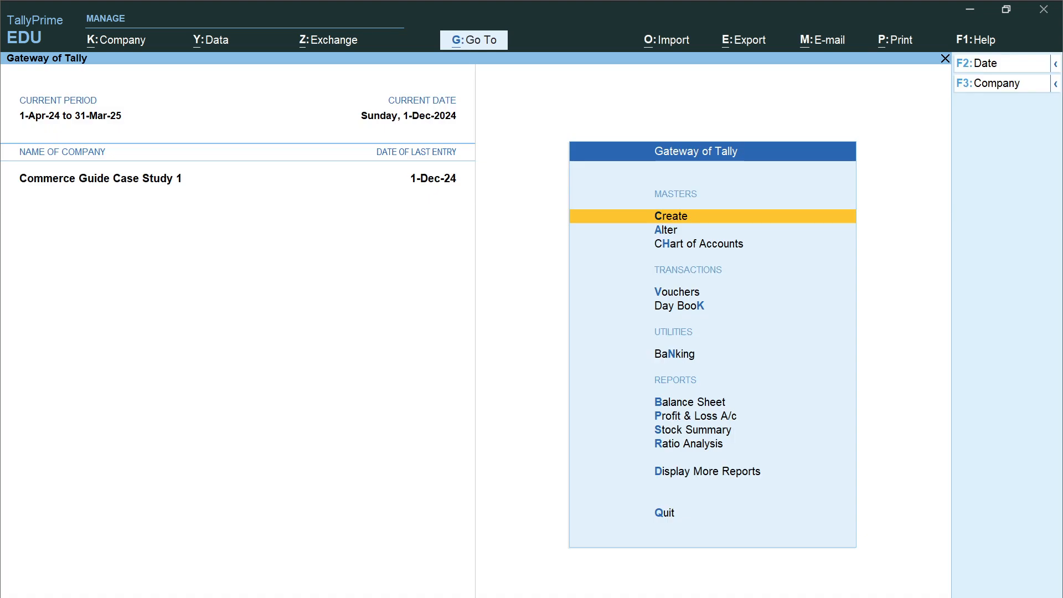
{"action": "key", "text": "b"}
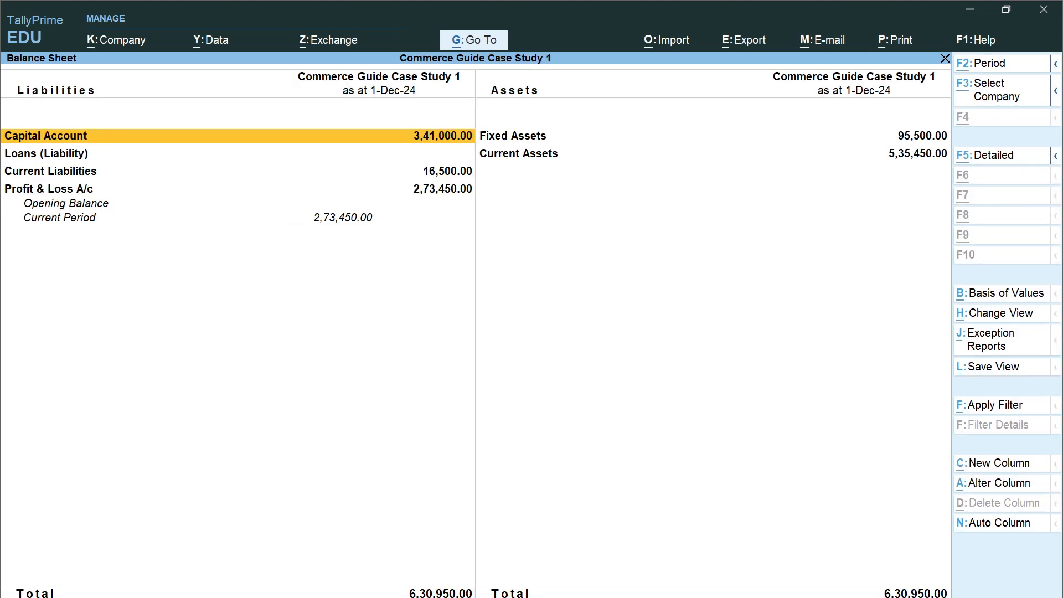
{"action": "key", "text": "alt+F5"}
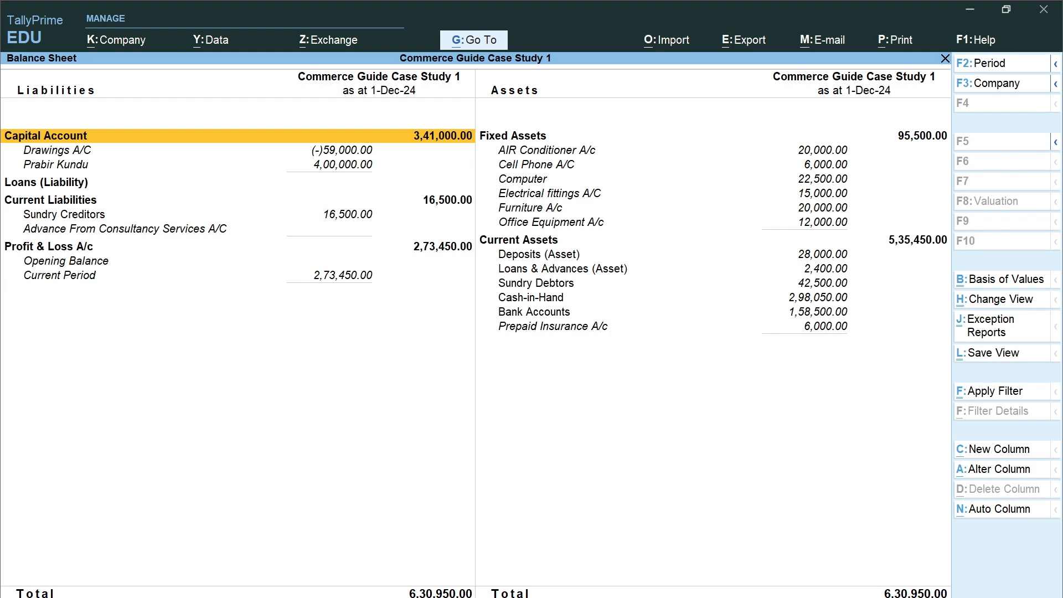
Close the Balance Sheet and open the Day Book from the additional reports
{"action": "key", "text": "Escape"}
{"action": "key", "text": "Escape"}
{"action": "key", "text": "Escape"}
{"action": "key", "text": "Escape"}
{"action": "key", "text": "Escape"}
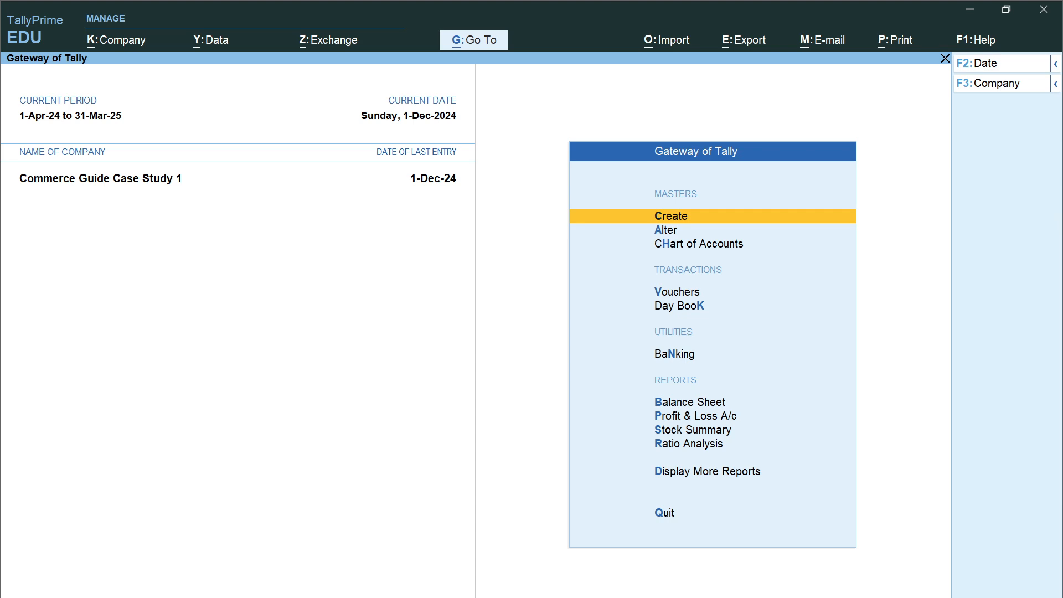
{"action": "key", "text": "d"}
{"action": "key", "text": "d"}
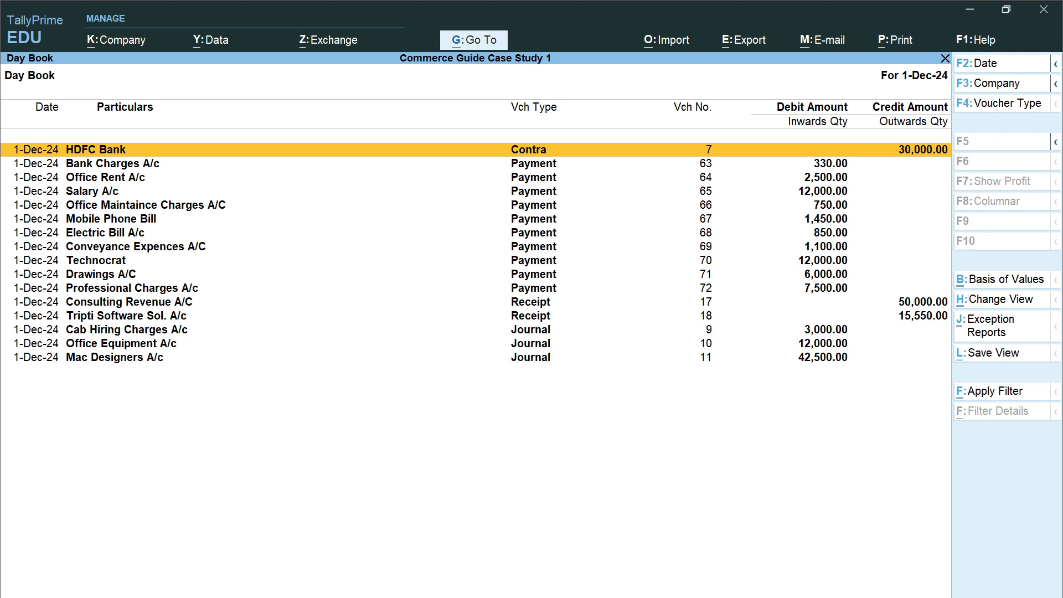
Set the Day Book period to run from 1-4-2024 to 31-12-2024 to list all vouchers entered so far
{"action": "key", "text": "alt+F2"}
{"action": "type", "text": "1-4"}
{"action": "key", "text": "Return"}
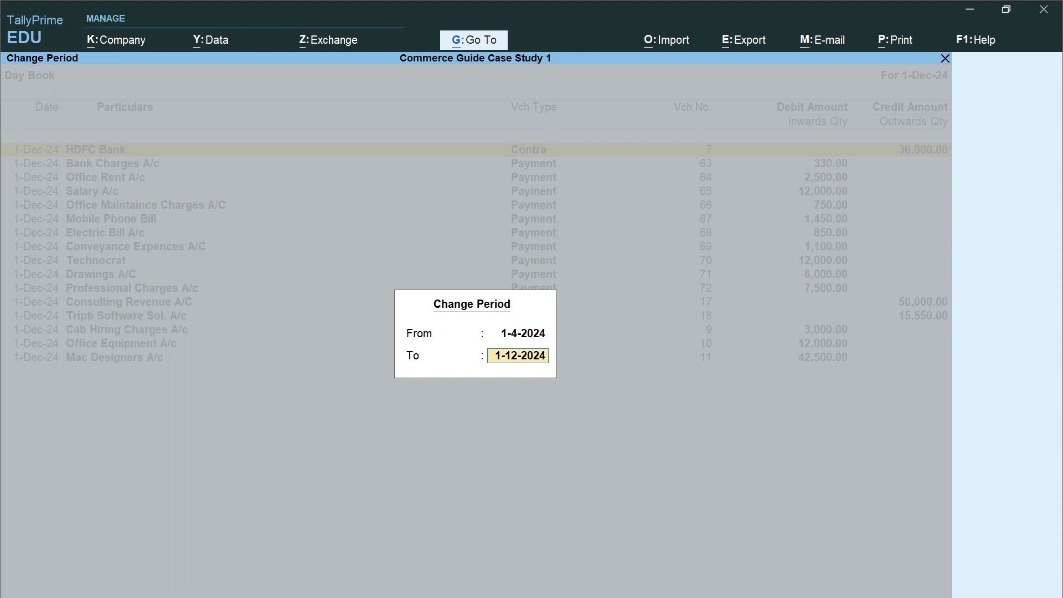
{"action": "type", "text": "31.12"}
{"action": "key", "text": "Return"}
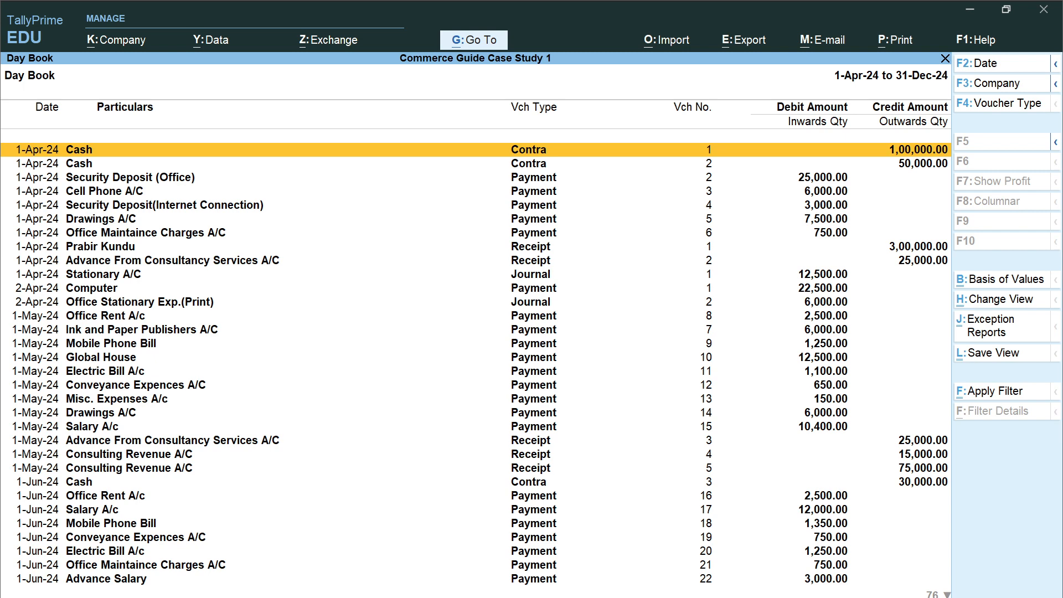
Close the Day Book, return to the Gateway of Tally and display the Trial Balance in detailed format
{"action": "key", "text": "Escape"}
{"action": "key", "text": "Escape"}
{"action": "key", "text": "Escape"}
{"action": "key", "text": "Escape"}
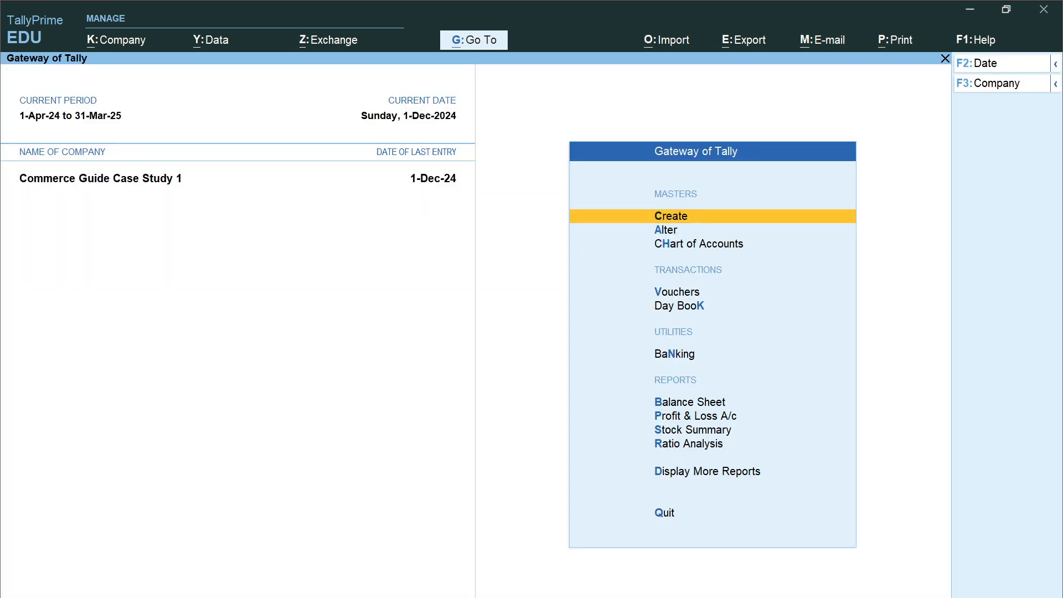
{"action": "key", "text": "d"}
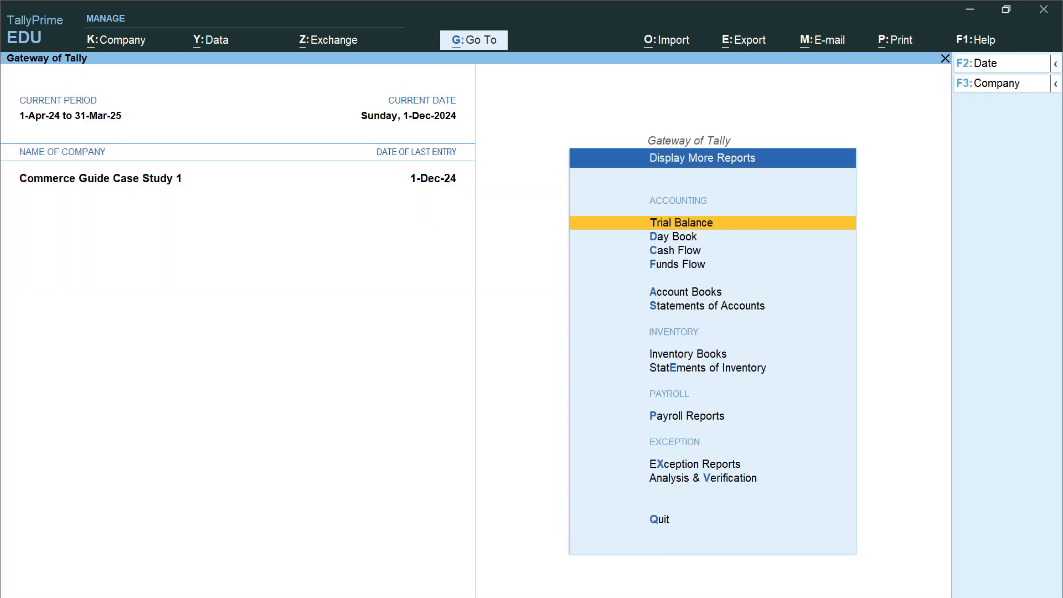
{"action": "key", "text": "Return"}
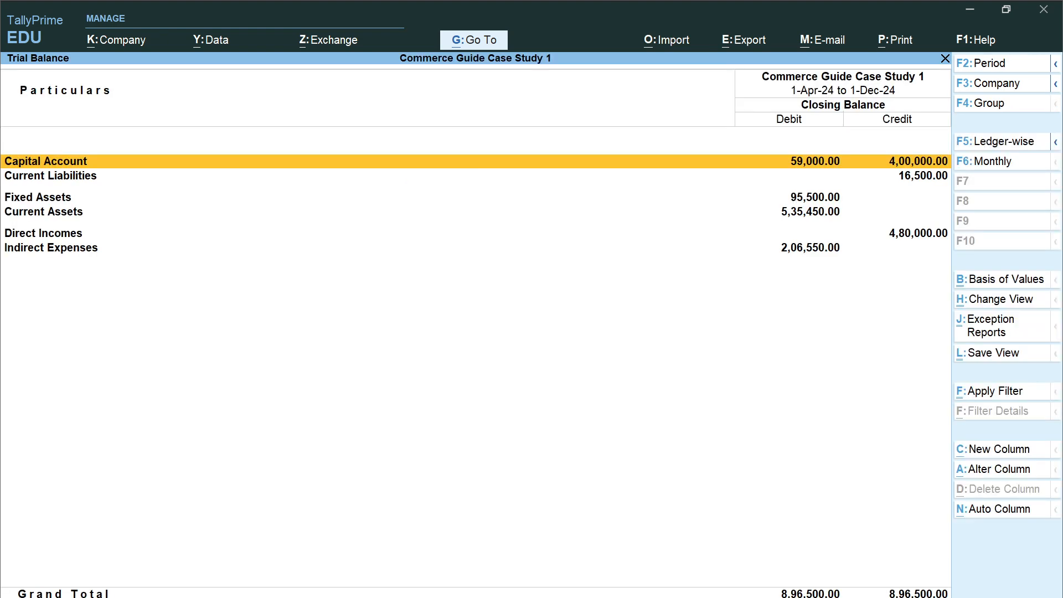
{"action": "key", "text": "alt+F5"}
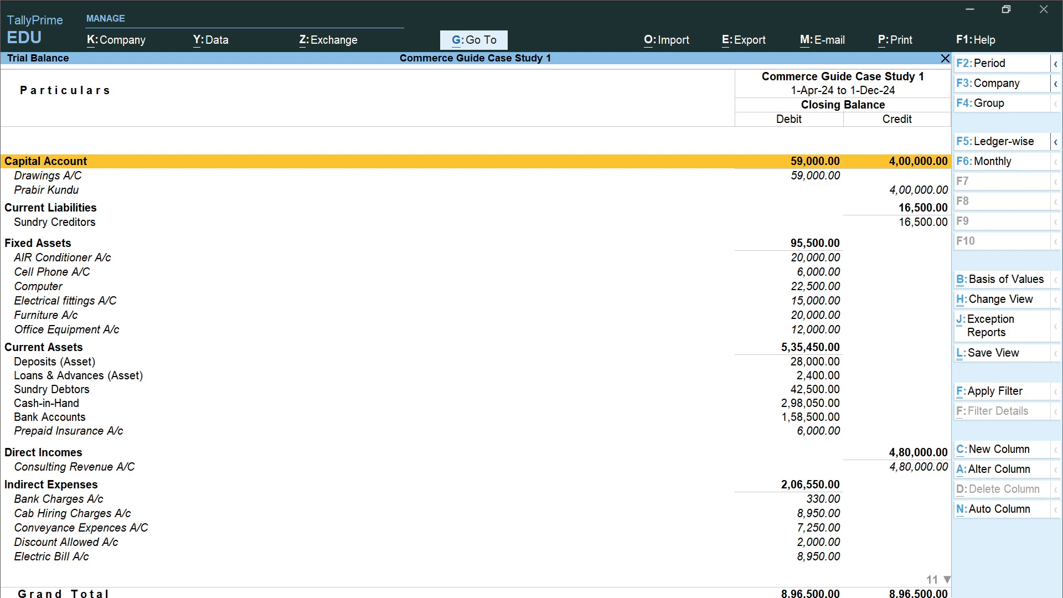
{"action": "left_click", "coordinate": [970, 10]}
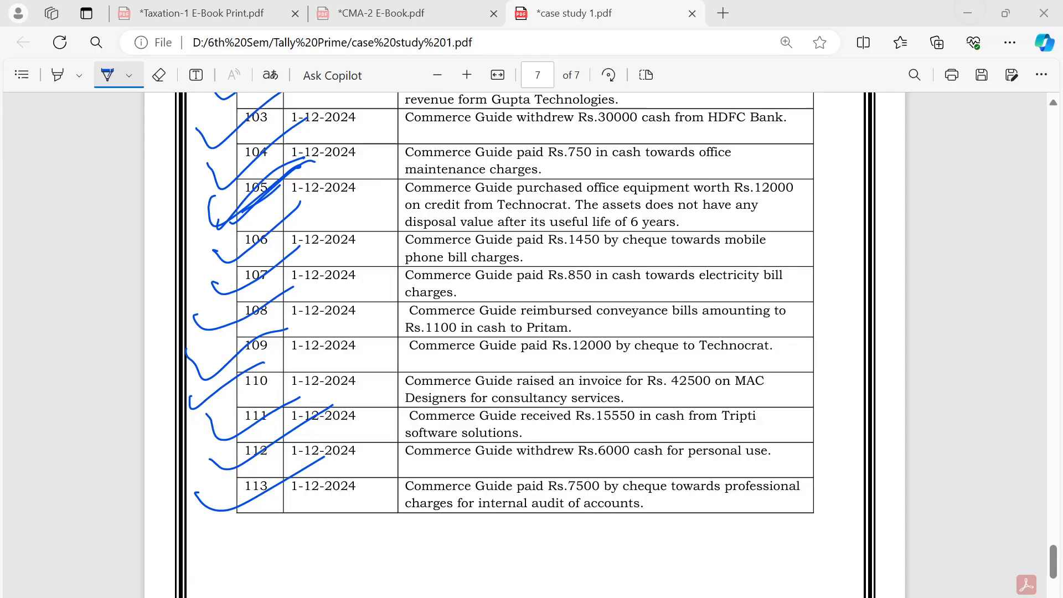
{"action": "key", "text": "super"}
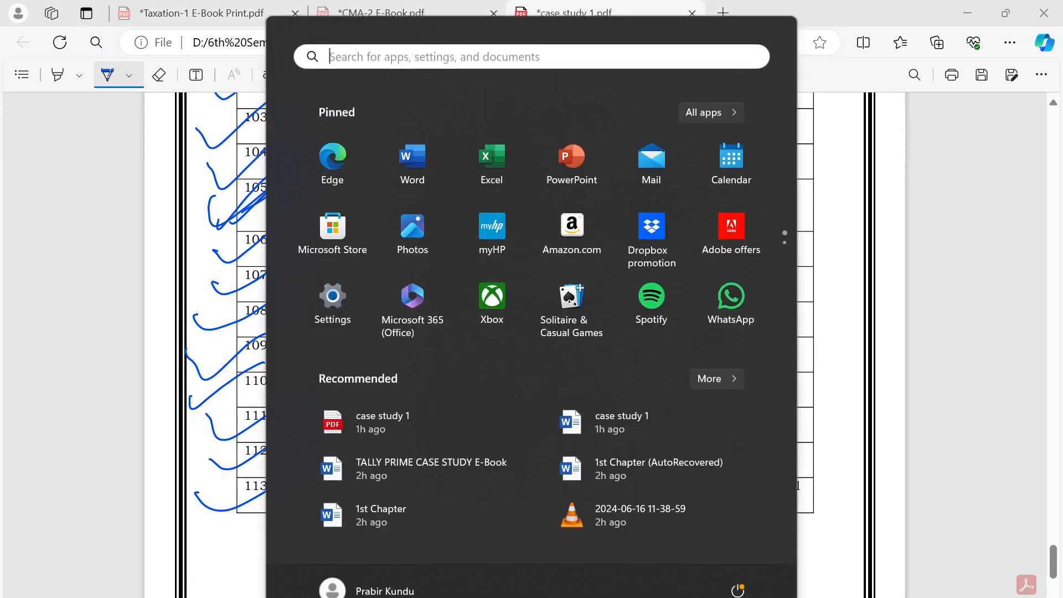
{"action": "key", "text": "Escape"}
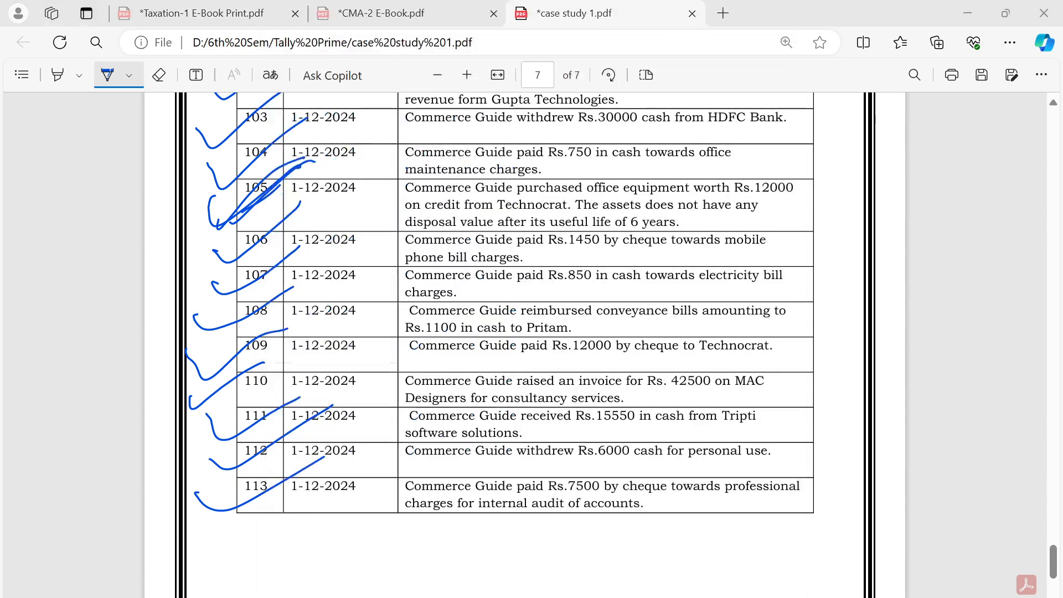
{"action": "left_click", "coordinate": [658, 591]}
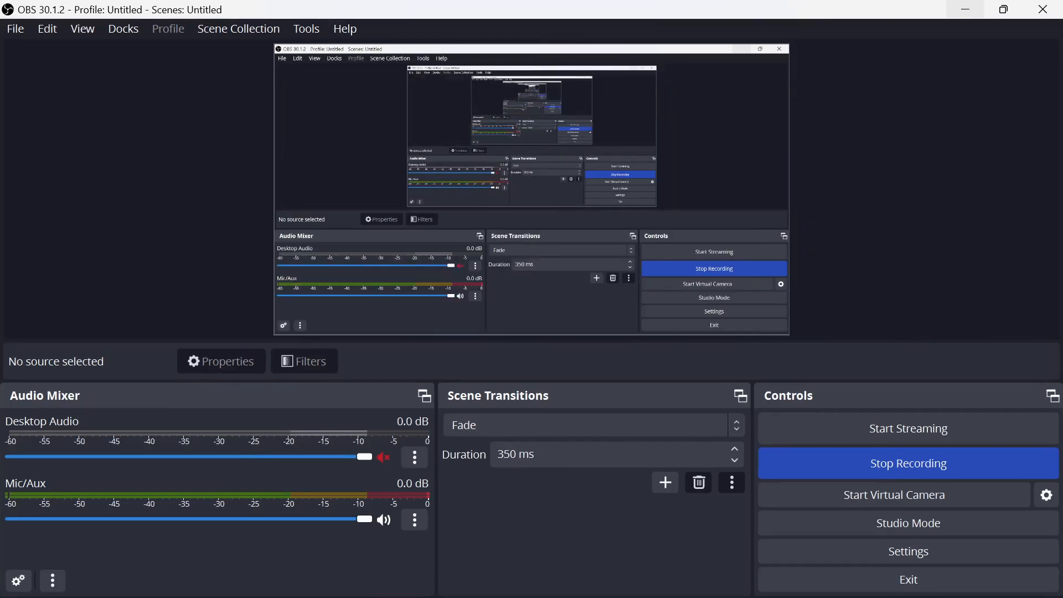